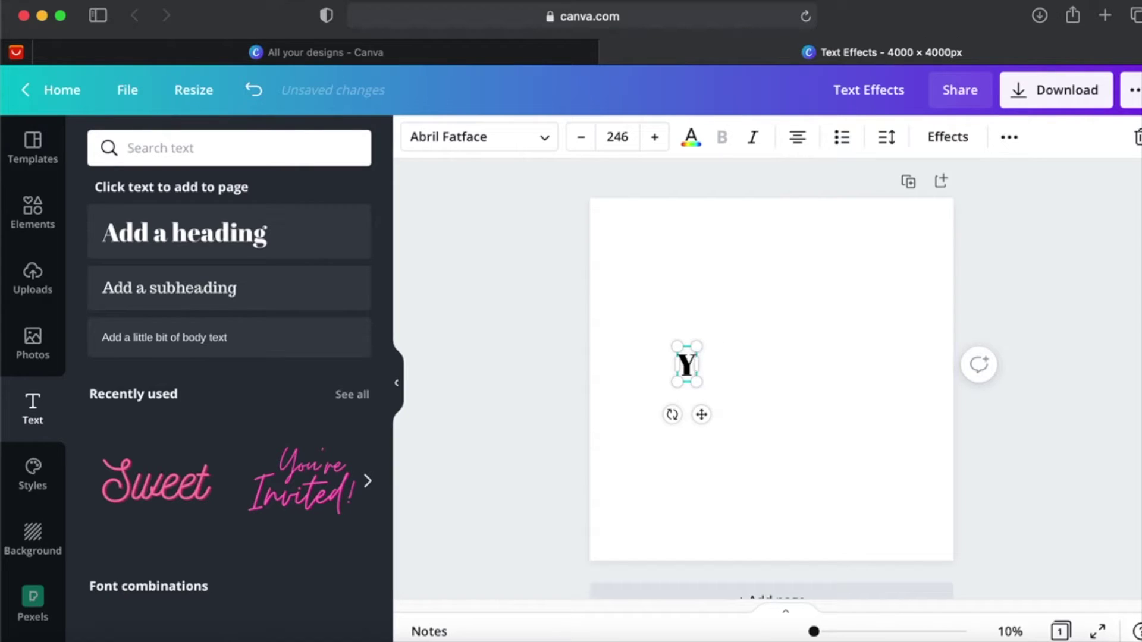
Step: Duplicate the letter Y and change the copy beside it to O
{"action": "left_click", "coordinate": [760, 379]}
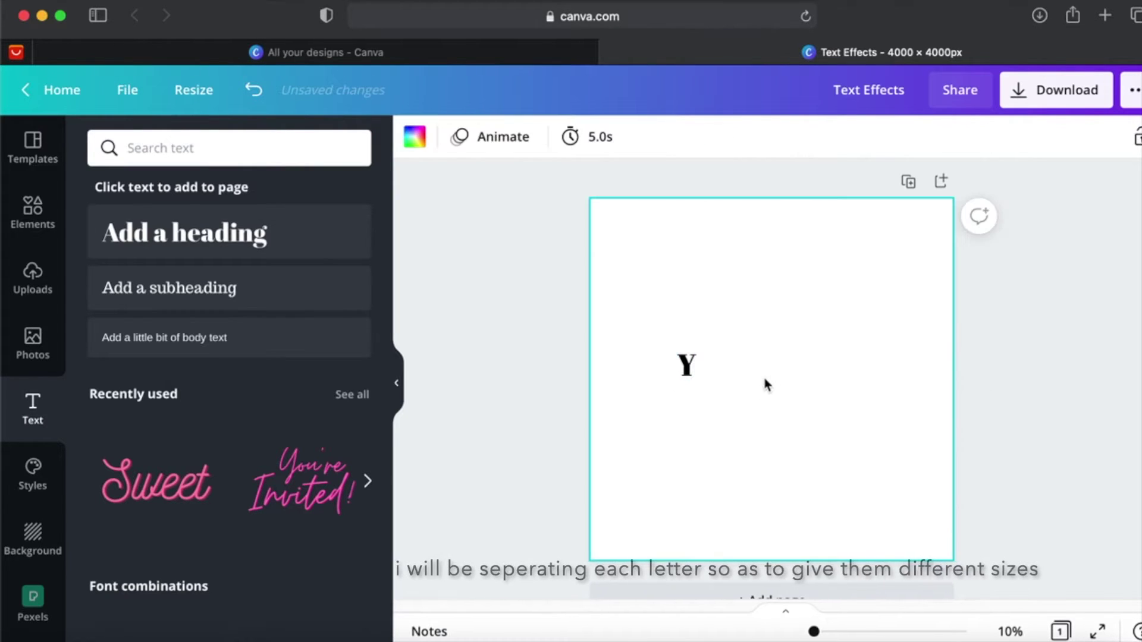
{"action": "left_click", "coordinate": [686, 367]}
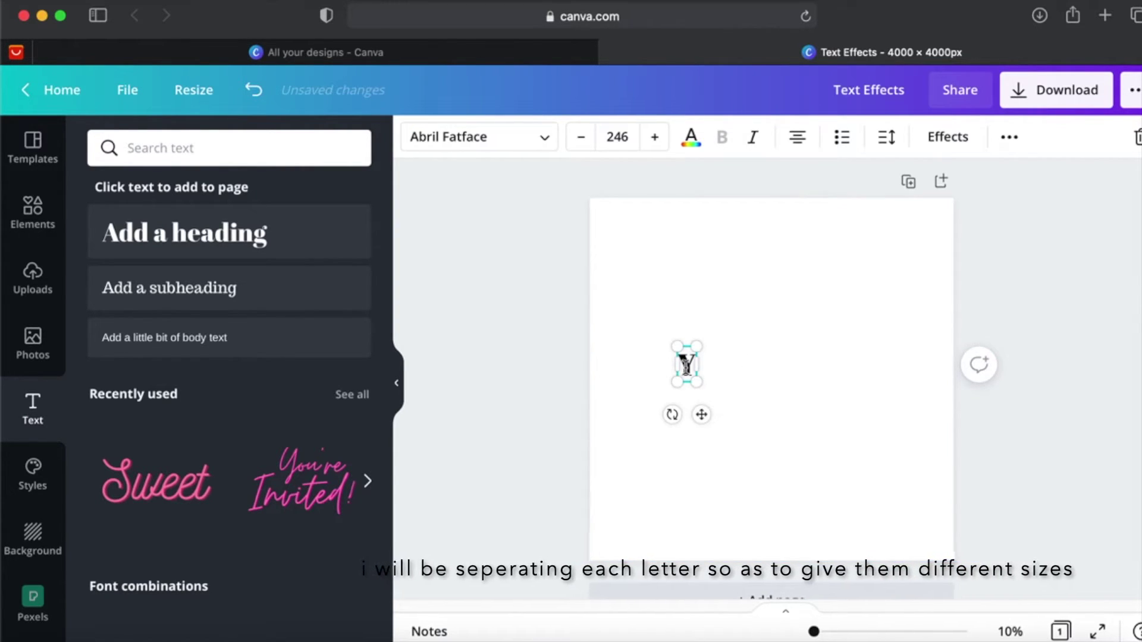
{"action": "key", "text": "super+d"}
{"action": "double_click", "coordinate": [726, 365]}
{"action": "type", "text": "O"}
{"action": "left_click", "coordinate": [777, 370]}
Step: Duplicate the O and change the copy to U to complete the word YOU in separate letters
{"action": "left_click", "coordinate": [725, 364]}
{"action": "key", "text": "super+d"}
{"action": "double_click", "coordinate": [752, 362]}
{"action": "key", "text": "BackSpace"}
{"action": "key", "text": "super+z"}
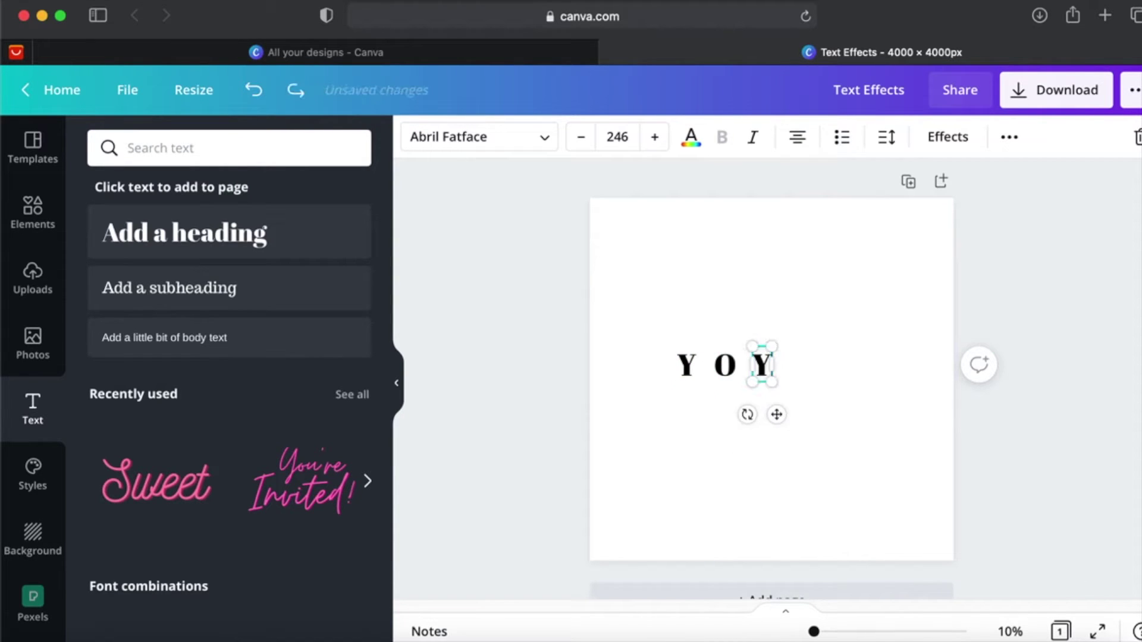
{"action": "type", "text": "U"}
{"action": "left_click", "coordinate": [801, 390]}
Step: Copy letters below YOU and change them to separate A, R and E text boxes
{"action": "left_click_drag", "start_coordinate": [685, 365], "coordinate": [748, 412]}
{"action": "type", "text": "A"}
{"action": "left_click", "coordinate": [690, 363]}
{"action": "type", "text": "R"}
{"action": "left_click", "coordinate": [690, 362]}
{"action": "type", "text": "E"}
Step: Copy the E below ARE and make further copies reading N and O to begin the word ENOUGH
{"action": "left_click_drag", "start_coordinate": [690, 363], "coordinate": [702, 466]}
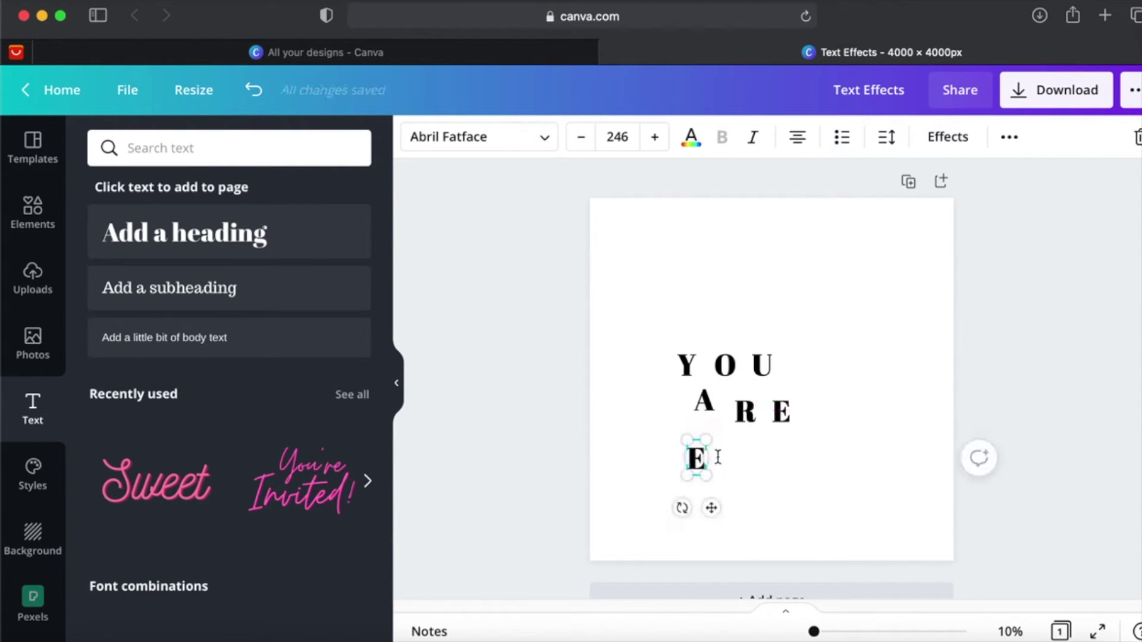
{"action": "left_click", "coordinate": [792, 509]}
{"action": "left_click", "coordinate": [781, 411]}
{"action": "left_click_drag", "start_coordinate": [781, 412], "coordinate": [717, 461]}
{"action": "type", "text": "N"}
{"action": "left_click", "coordinate": [770, 439]}
{"action": "left_click_drag", "start_coordinate": [780, 411], "coordinate": [736, 458]}
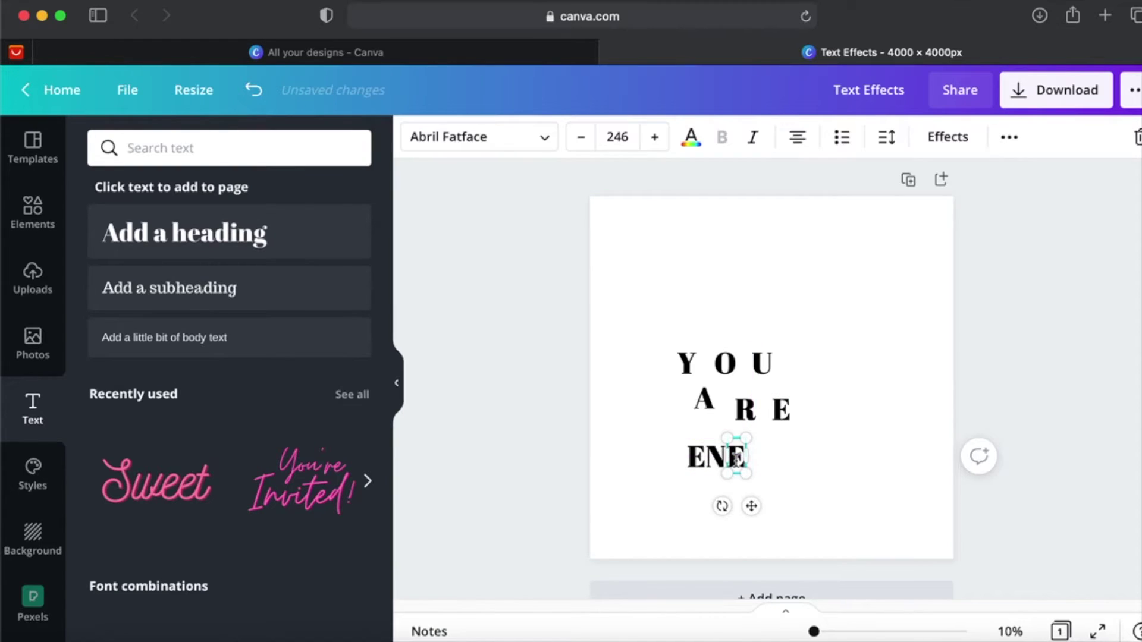
{"action": "left_click", "coordinate": [787, 449]}
Step: Finish the word ENOUGH with copied letters changed to separate U, G and H text boxes
{"action": "left_click_drag", "start_coordinate": [781, 412], "coordinate": [770, 458]}
{"action": "type", "text": "U"}
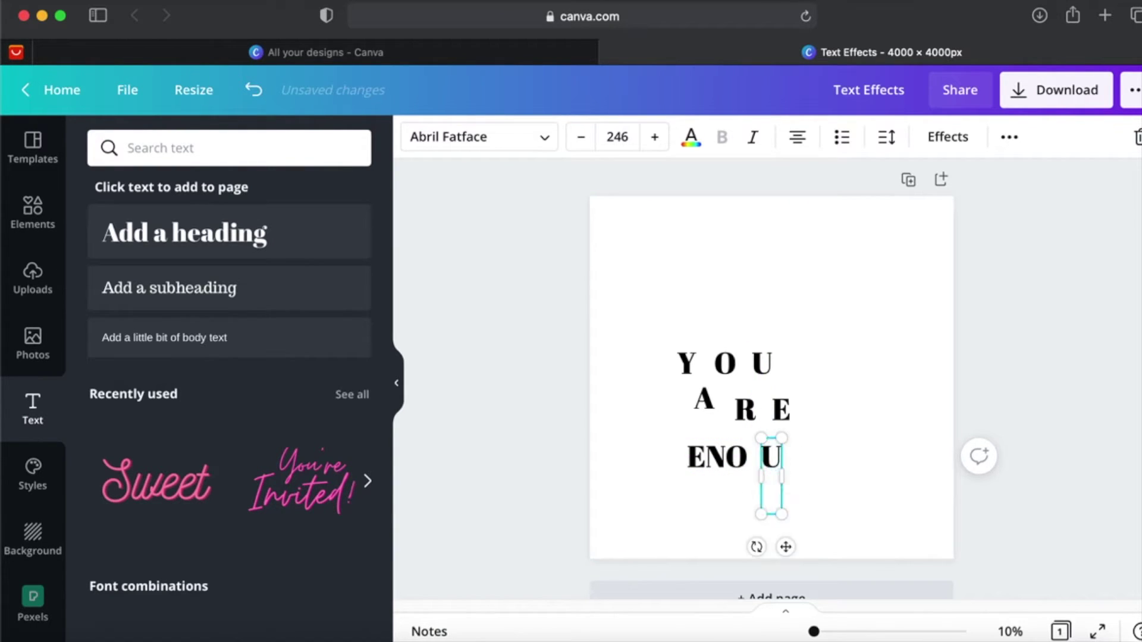
{"action": "left_click", "coordinate": [788, 415]}
{"action": "left_click_drag", "start_coordinate": [788, 414], "coordinate": [804, 446]}
{"action": "type", "text": "G"}
{"action": "left_click_drag", "start_coordinate": [777, 410], "coordinate": [861, 455]}
{"action": "type", "text": "H"}
{"action": "left_click", "coordinate": [889, 397]}
Step: Select all the letters and enlarge them together to font size 340
{"action": "left_click_drag", "start_coordinate": [639, 318], "coordinate": [880, 517]}
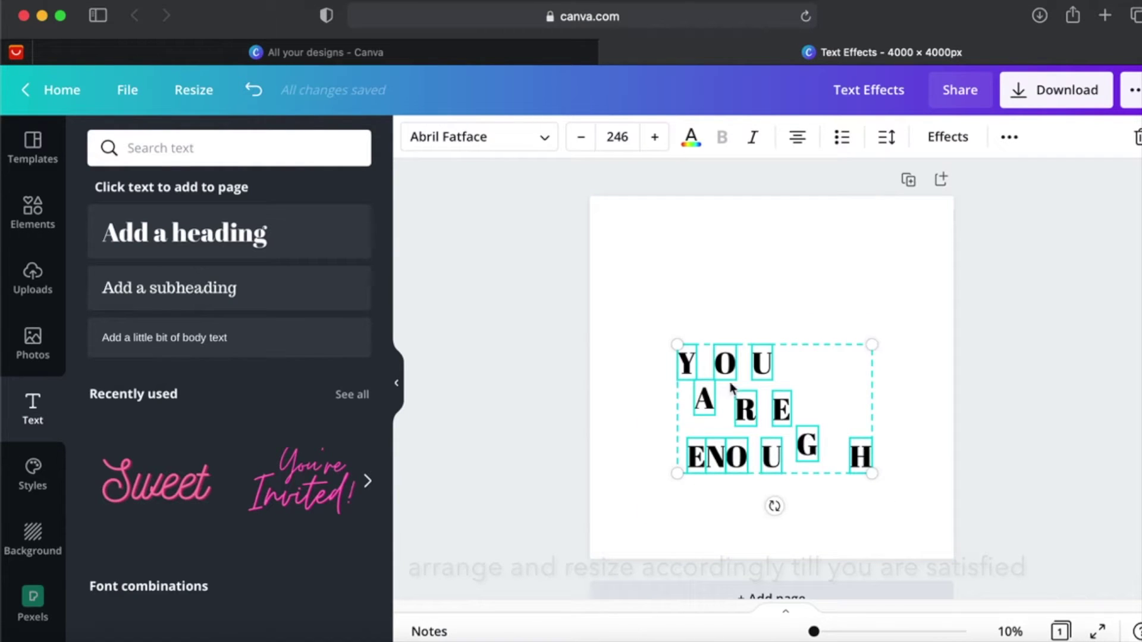
{"action": "left_click_drag", "start_coordinate": [639, 303], "coordinate": [623, 275]}
{"action": "left_click", "coordinate": [875, 243]}
Step: Move the letters Y, O and U close together in a row near the top of the page
{"action": "left_click_drag", "start_coordinate": [624, 337], "coordinate": [684, 270]}
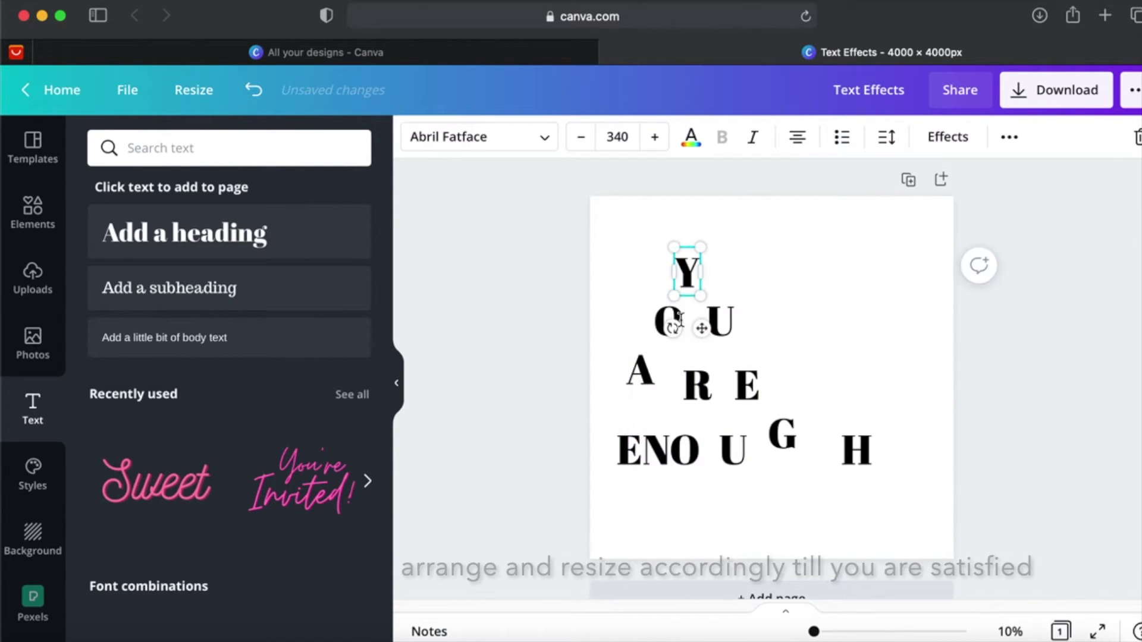
{"action": "left_click_drag", "start_coordinate": [678, 316], "coordinate": [704, 278]}
{"action": "left_click_drag", "start_coordinate": [714, 318], "coordinate": [743, 274]}
{"action": "left_click", "coordinate": [788, 296]}
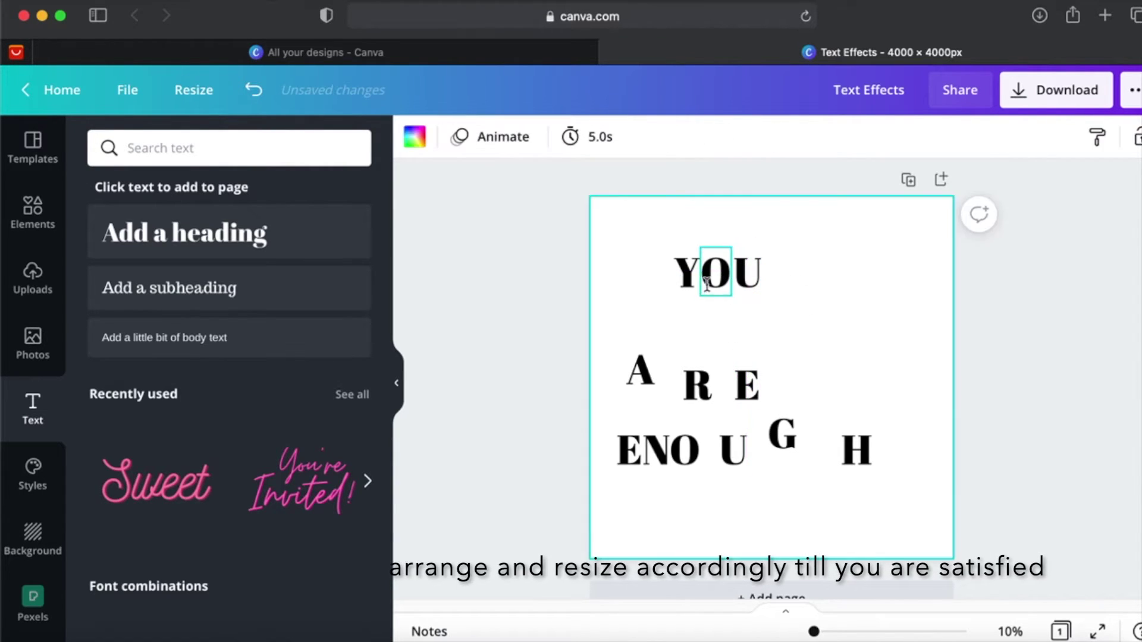
Step: Enlarge the Y to about size 528, raise the O beside it, and enlarge and lower the U
{"action": "left_click", "coordinate": [687, 277]}
{"action": "left_click_drag", "start_coordinate": [673, 247], "coordinate": [648, 228]}
{"action": "left_click_drag", "start_coordinate": [723, 273], "coordinate": [702, 258]}
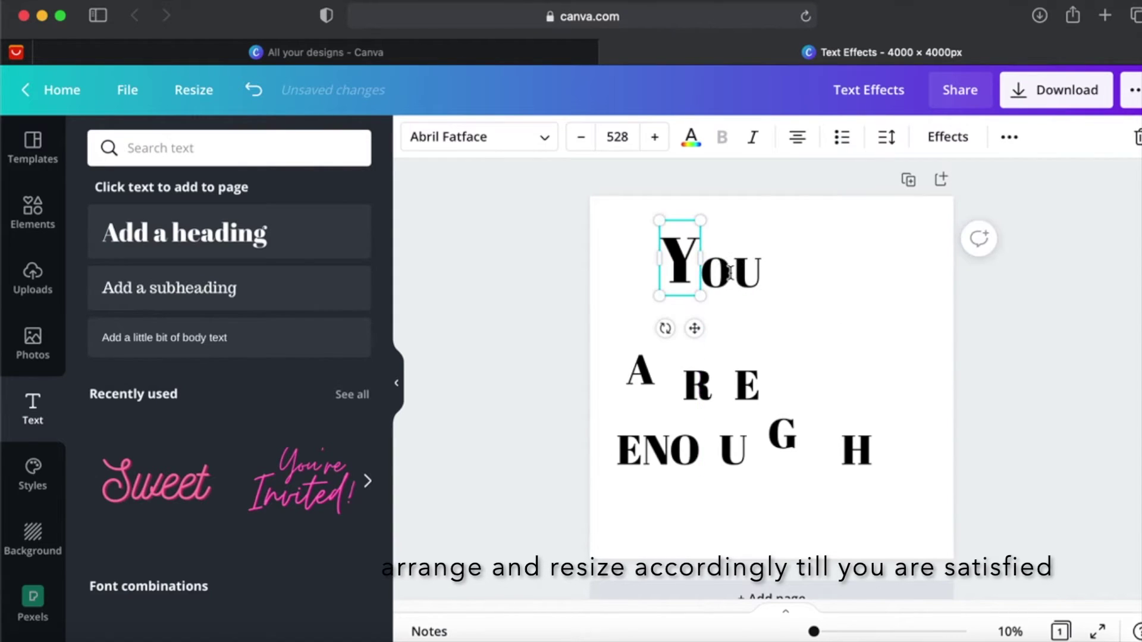
{"action": "left_click", "coordinate": [765, 215]}
{"action": "left_click_drag", "start_coordinate": [731, 273], "coordinate": [779, 299]}
{"action": "left_click", "coordinate": [786, 282]}
{"action": "left_click", "coordinate": [804, 283]}
Step: Fit the letters A, R and E tightly beneath YOU, with the A at about size 401 and a much larger R
{"action": "left_click_drag", "start_coordinate": [641, 372], "coordinate": [693, 327]}
{"action": "left_click_drag", "start_coordinate": [695, 385], "coordinate": [746, 359]}
{"action": "left_click", "coordinate": [835, 316]}
{"action": "left_click_drag", "start_coordinate": [724, 321], "coordinate": [720, 317]}
{"action": "left_click", "coordinate": [776, 360]}
{"action": "left_click_drag", "start_coordinate": [747, 387], "coordinate": [741, 319]}
{"action": "left_click", "coordinate": [828, 293]}
Step: Arrange the letters E, N and O tightly beneath ARE, with an enlarged E, small N and lowered O
{"action": "left_click_drag", "start_coordinate": [631, 458], "coordinate": [675, 361]}
{"action": "left_click_drag", "start_coordinate": [662, 447], "coordinate": [716, 358]}
{"action": "left_click_drag", "start_coordinate": [694, 452], "coordinate": [753, 372]}
Step: Place U, G and H as the last row beneath ENO, enlarging the G to about size 538
{"action": "left_click_drag", "start_coordinate": [727, 460], "coordinate": [667, 411]}
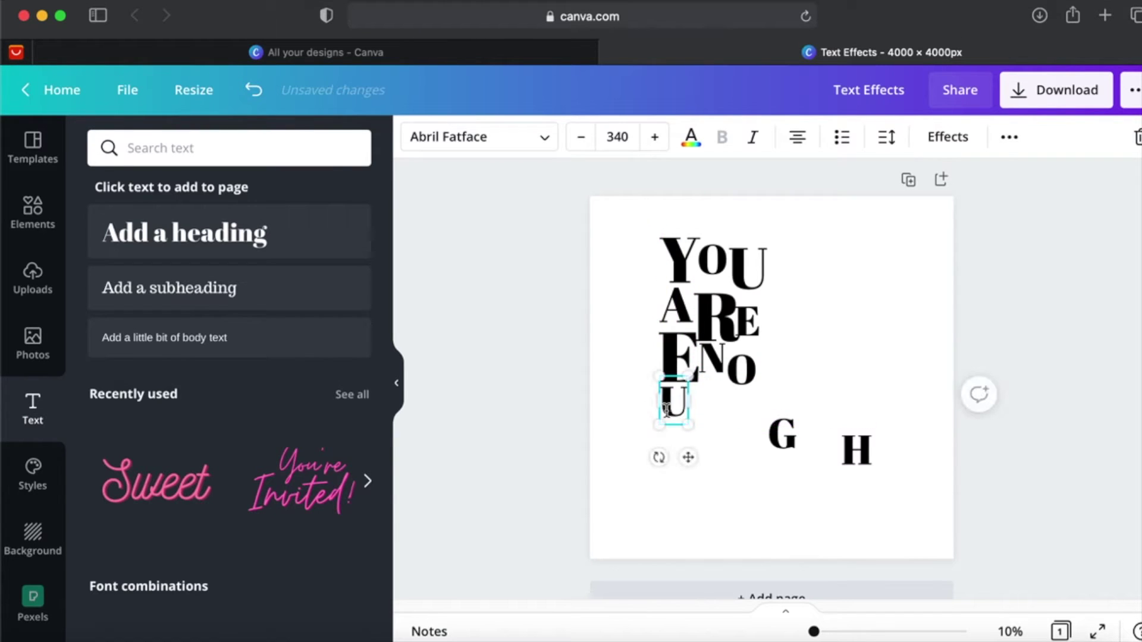
{"action": "left_click_drag", "start_coordinate": [774, 440], "coordinate": [697, 397]}
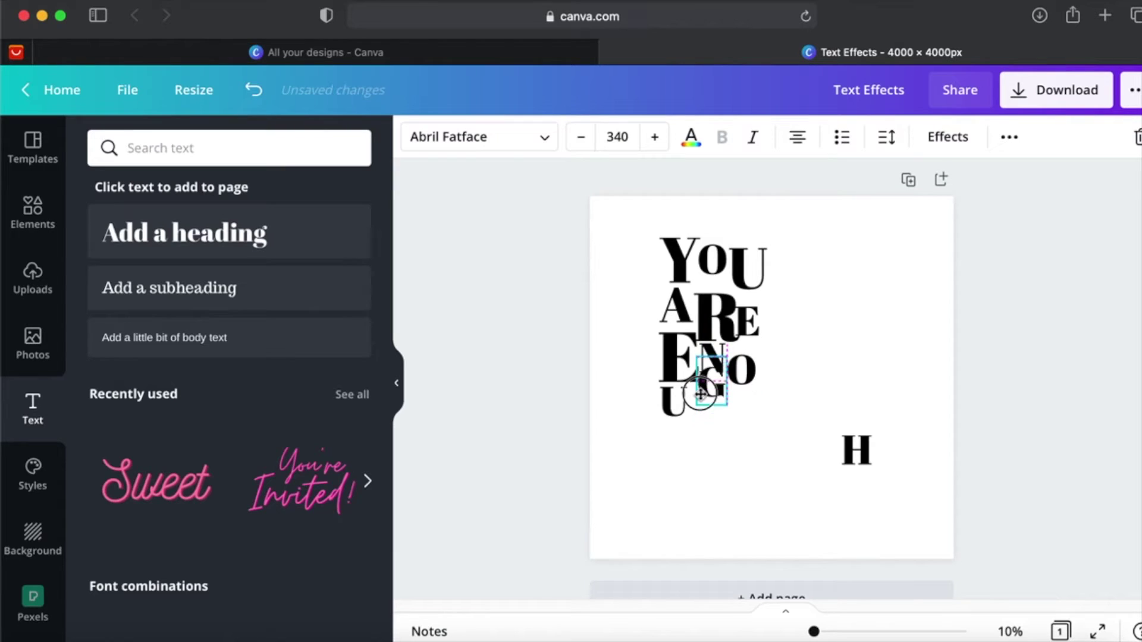
{"action": "mouse_move", "coordinate": [701, 398]}
{"action": "left_mouse_down"}
{"action": "mouse_move", "coordinate": [744, 433]}
{"action": "mouse_move", "coordinate": [700, 407]}
{"action": "left_mouse_up"}
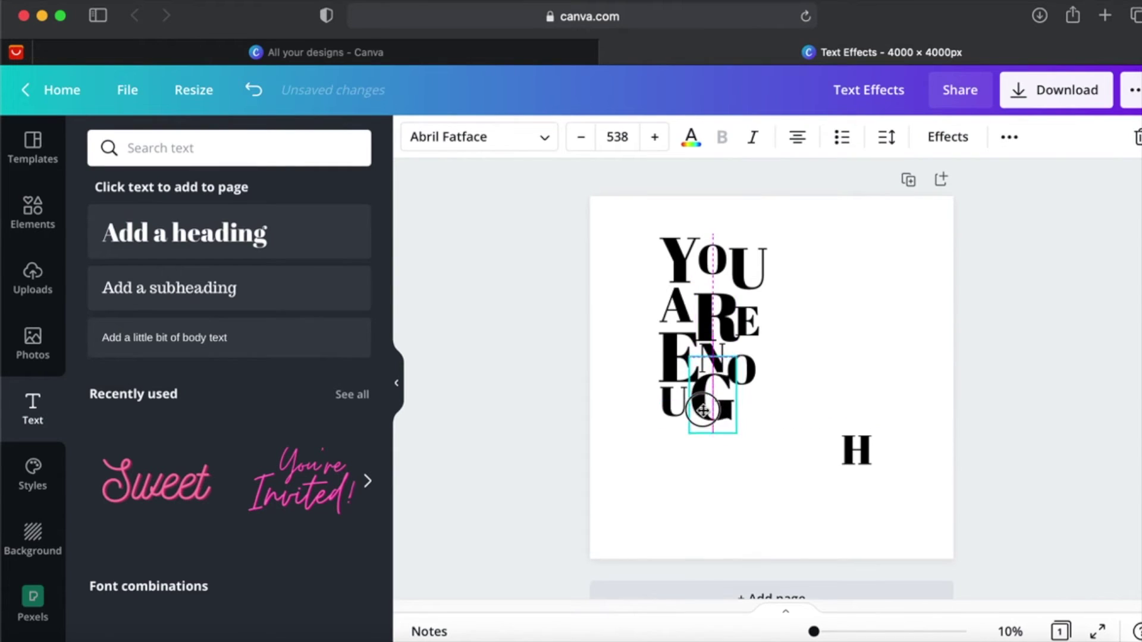
{"action": "left_click_drag", "start_coordinate": [845, 446], "coordinate": [739, 397]}
{"action": "left_click", "coordinate": [860, 312]}
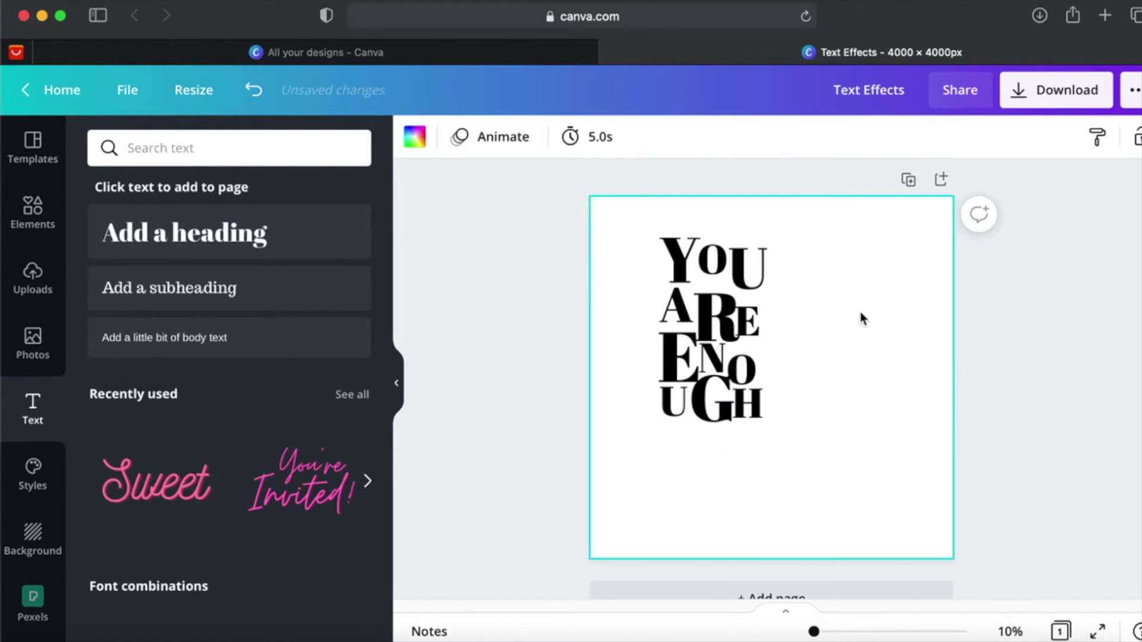
Step: Refit the A against the R and nudge the E of ARE slightly upward
{"action": "left_click", "coordinate": [674, 301]}
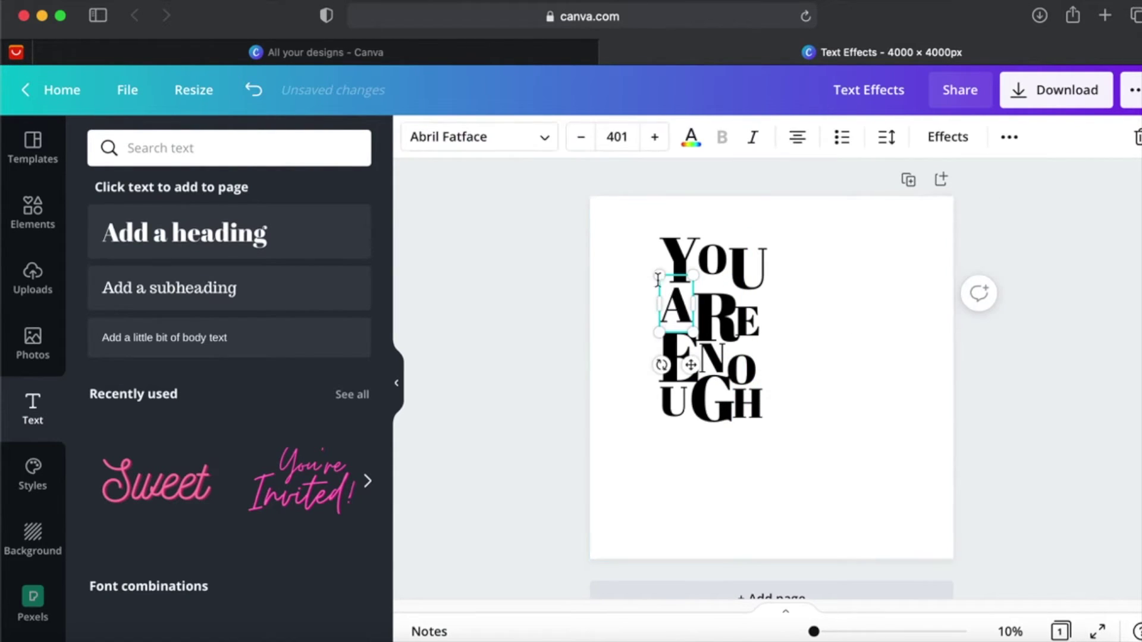
{"action": "left_click_drag", "start_coordinate": [693, 278], "coordinate": [681, 301]}
{"action": "left_click", "coordinate": [818, 307]}
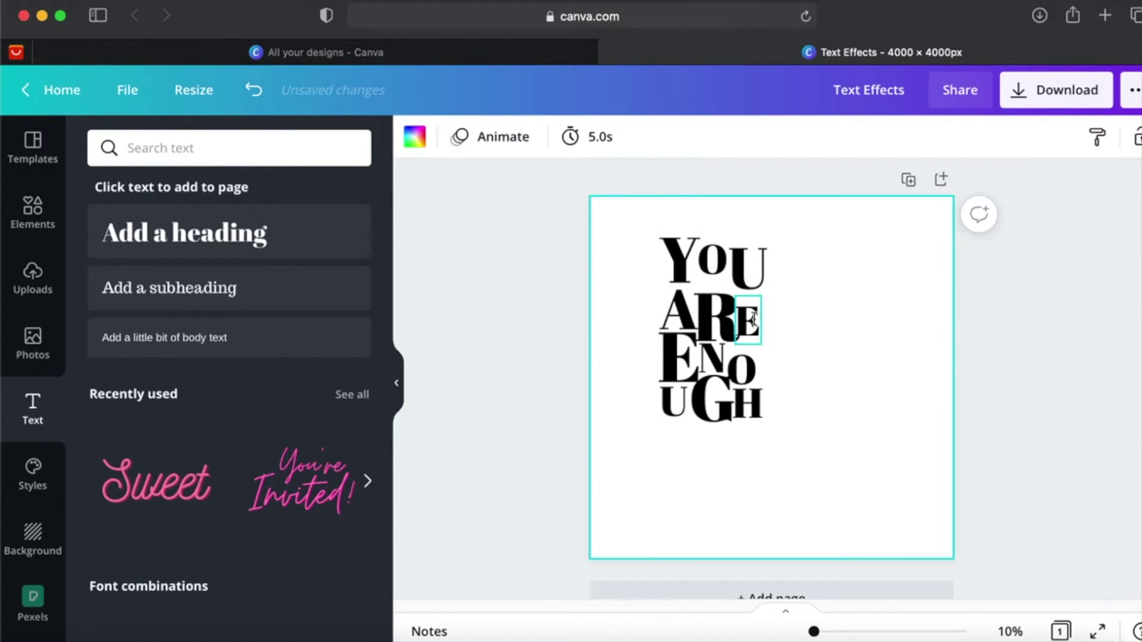
{"action": "left_click", "coordinate": [740, 321]}
{"action": "left_click_drag", "start_coordinate": [740, 322], "coordinate": [742, 316]}
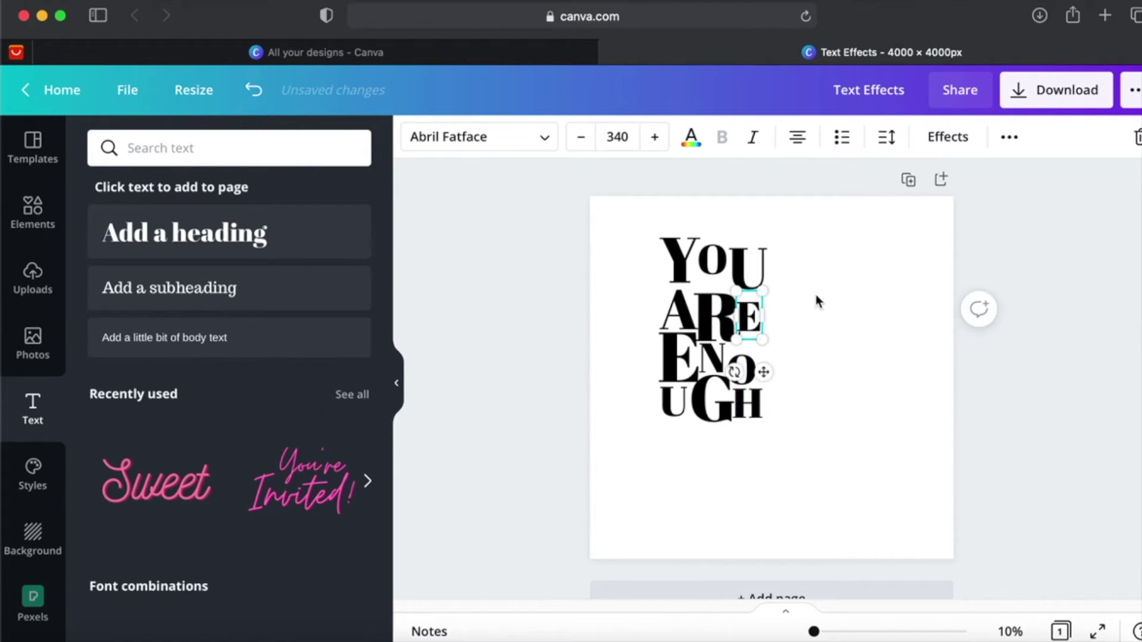
{"action": "left_click", "coordinate": [845, 295]}
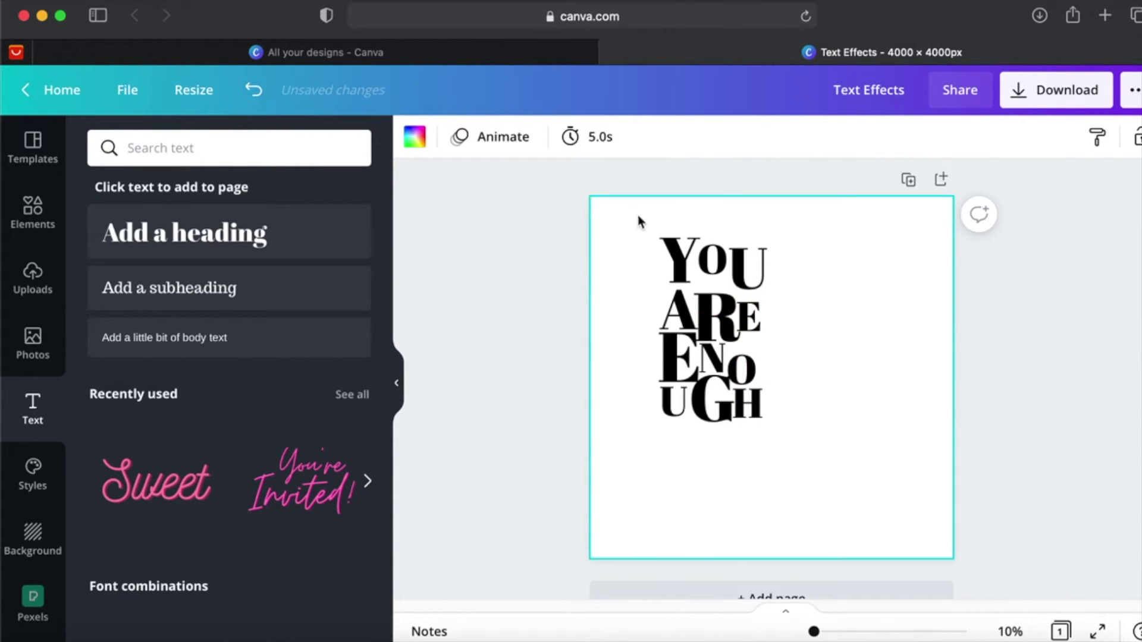
Step: Select all the letters of YOU ARE ENOUGH and group them
{"action": "left_click_drag", "start_coordinate": [619, 212], "coordinate": [829, 500]}
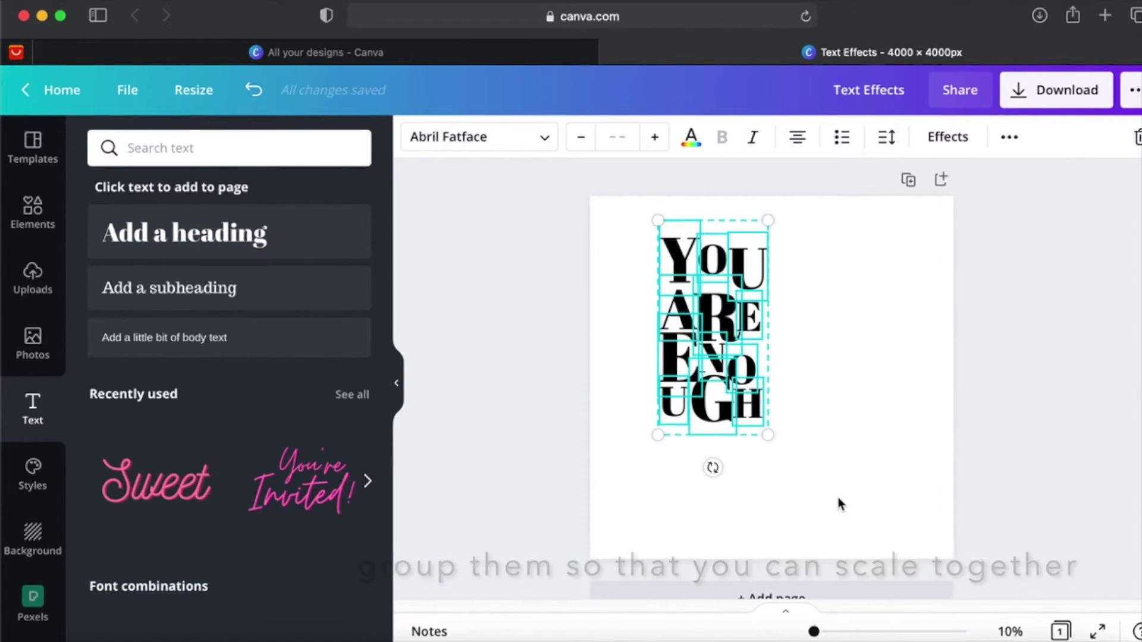
{"action": "left_click", "coordinate": [839, 505]}
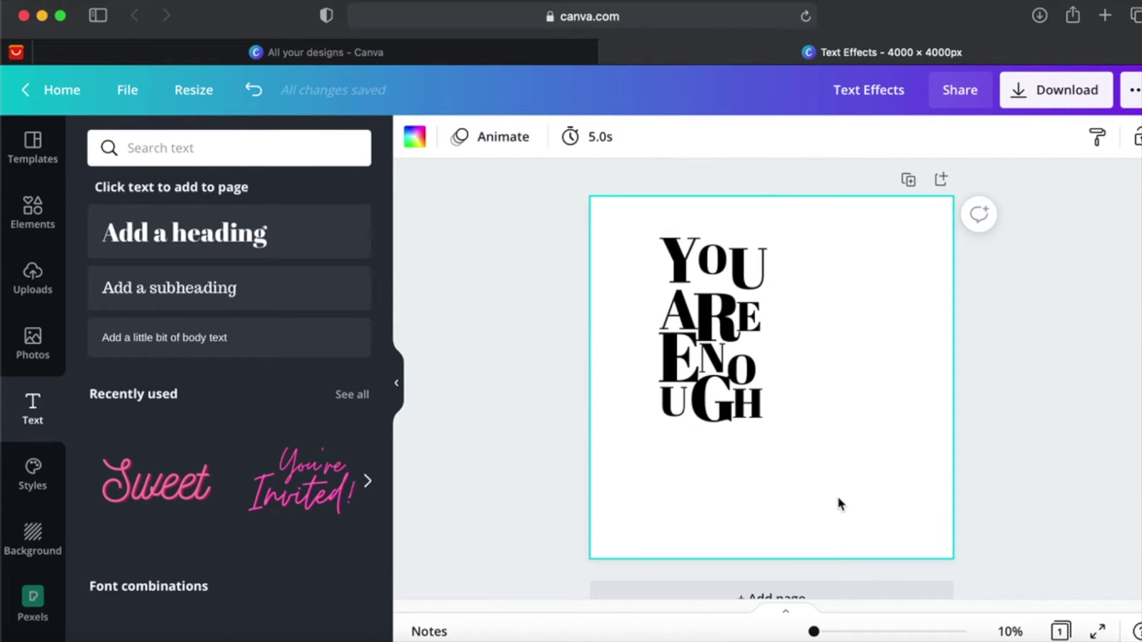
{"action": "left_click_drag", "start_coordinate": [650, 263], "coordinate": [812, 470]}
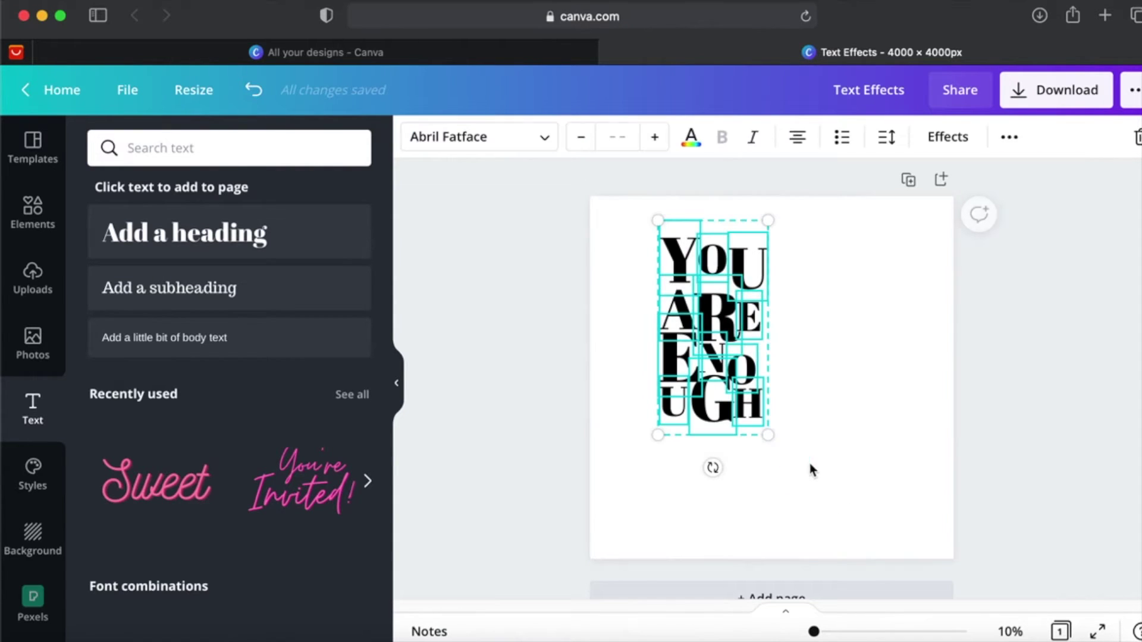
{"action": "left_click", "coordinate": [1005, 140]}
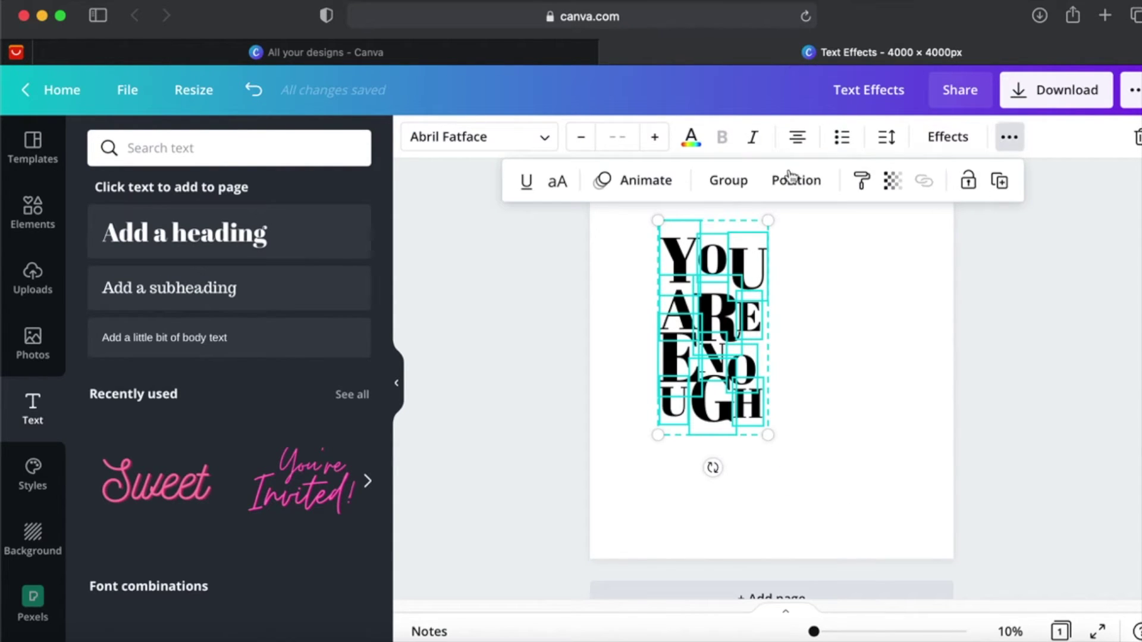
{"action": "left_click", "coordinate": [730, 181]}
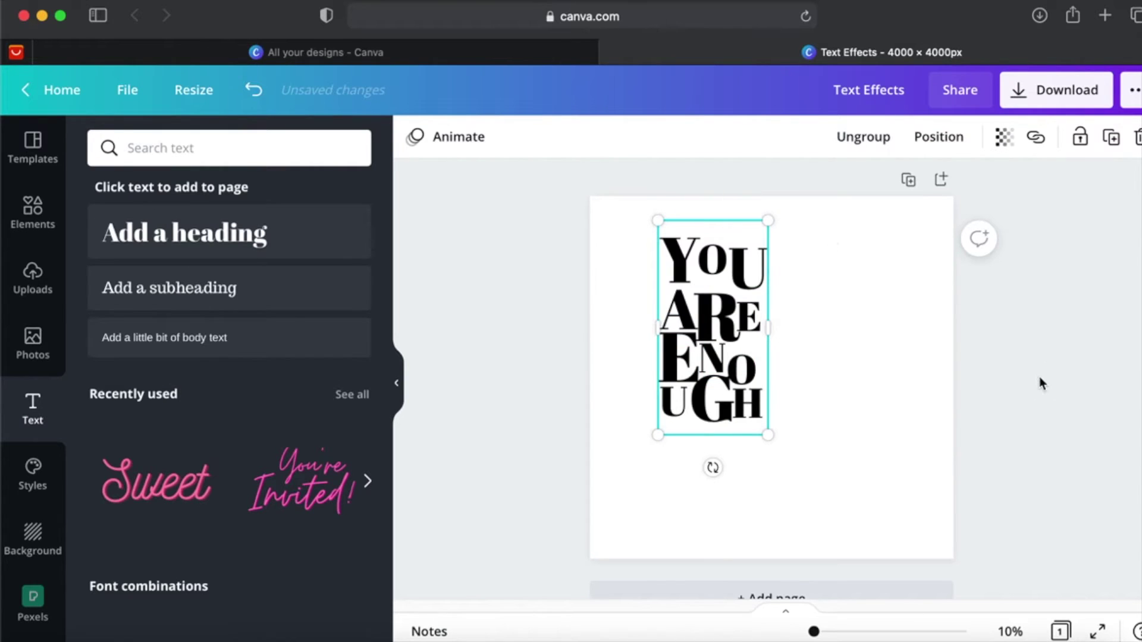
Step: Add the recently used red blob graphic and enlarge it to span most of the page width
{"action": "left_click", "coordinate": [32, 217]}
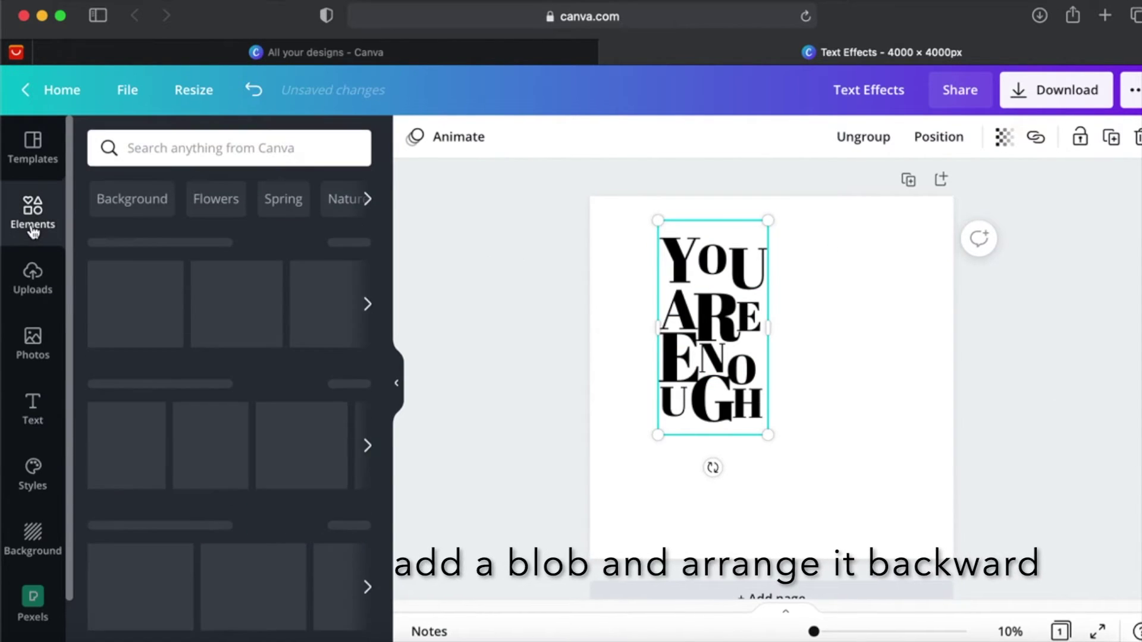
{"action": "left_click", "coordinate": [245, 277]}
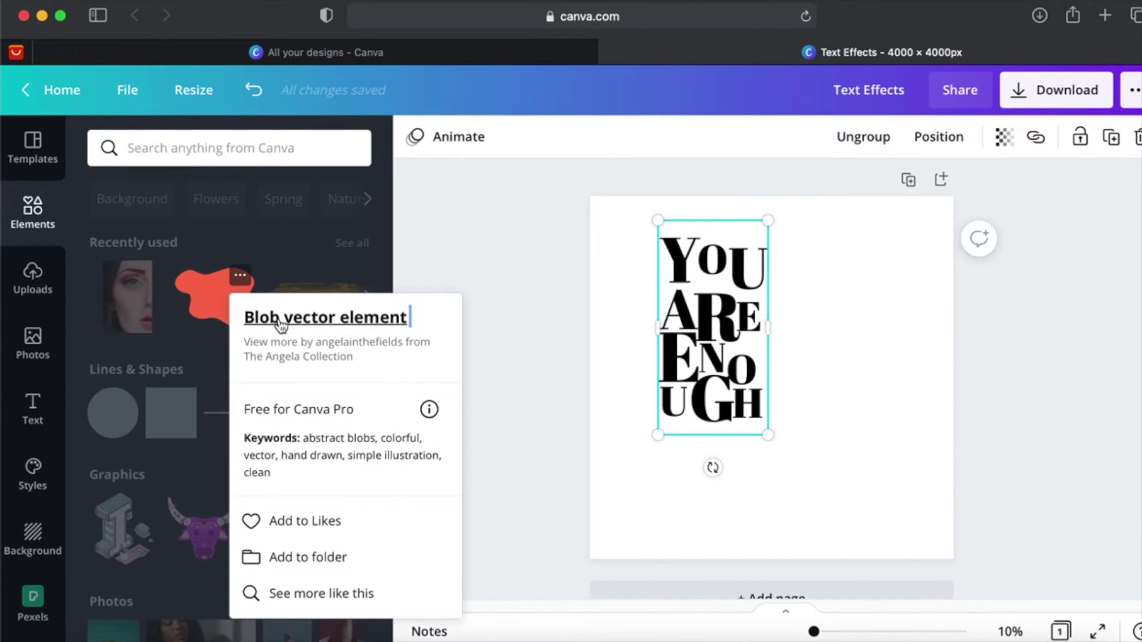
{"action": "left_click", "coordinate": [209, 284]}
{"action": "left_click", "coordinate": [209, 284]}
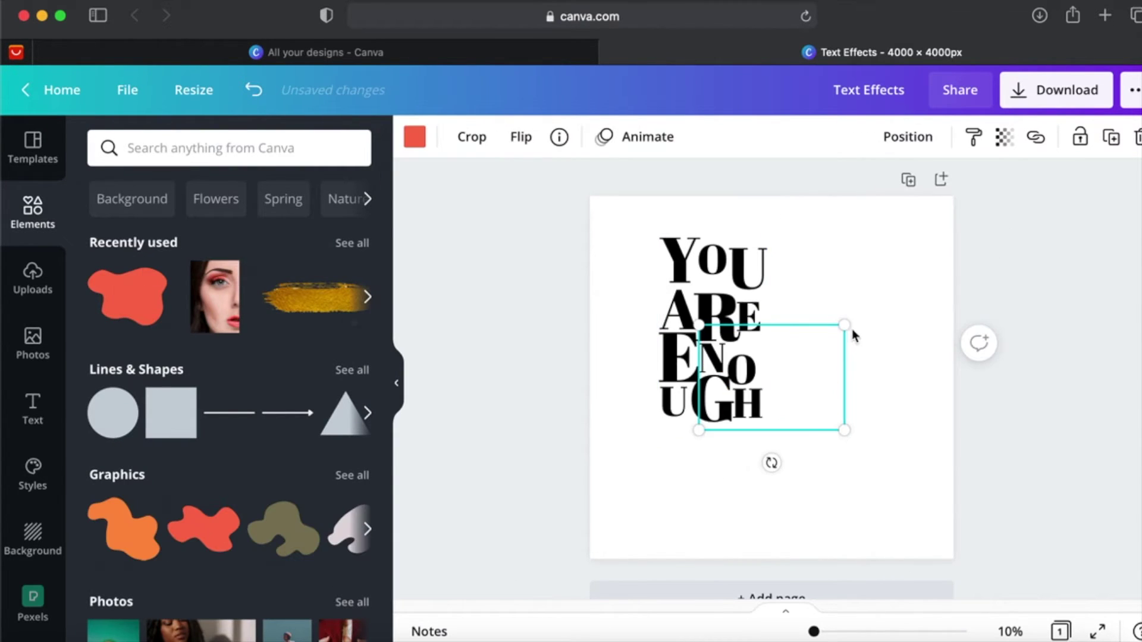
{"action": "left_click_drag", "start_coordinate": [699, 324], "coordinate": [589, 246]}
{"action": "mouse_move", "coordinate": [844, 436]}
{"action": "left_mouse_down"}
{"action": "mouse_move", "coordinate": [925, 499]}
{"action": "mouse_move", "coordinate": [833, 419]}
{"action": "left_mouse_up"}
Step: Send the red blob backward and move the text group onto the blob's right part
{"action": "right_click", "coordinate": [833, 419]}
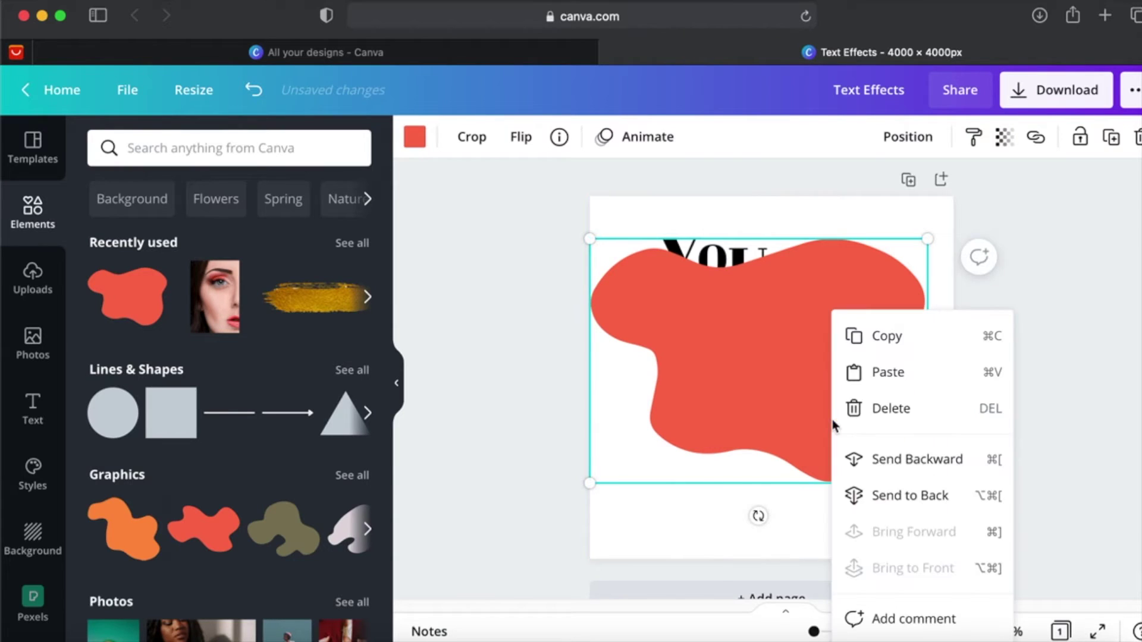
{"action": "left_click", "coordinate": [893, 462]}
{"action": "left_click_drag", "start_coordinate": [729, 357], "coordinate": [833, 385]}
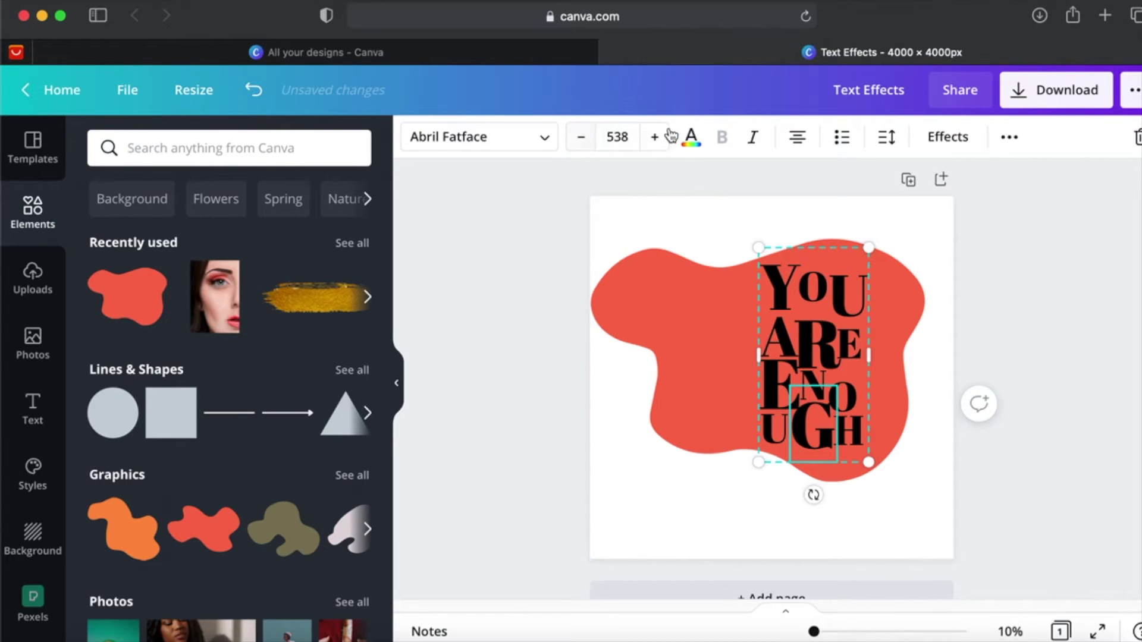
Step: Change the colour of all the black letters to white
{"action": "left_click", "coordinate": [690, 138]}
{"action": "left_click", "coordinate": [356, 454]}
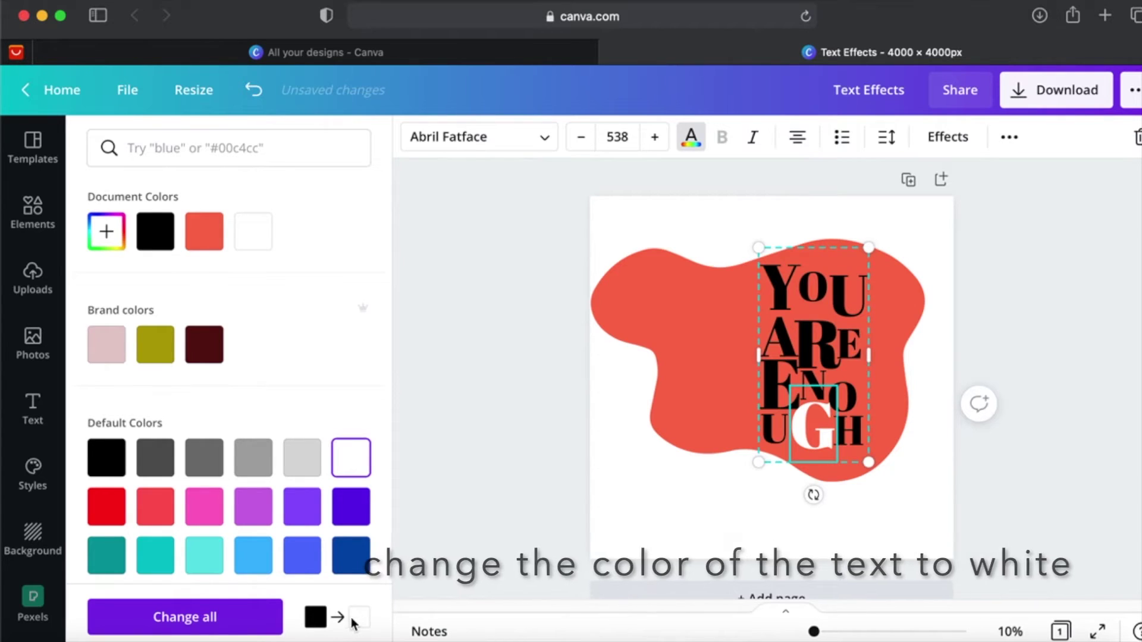
{"action": "left_click", "coordinate": [207, 618]}
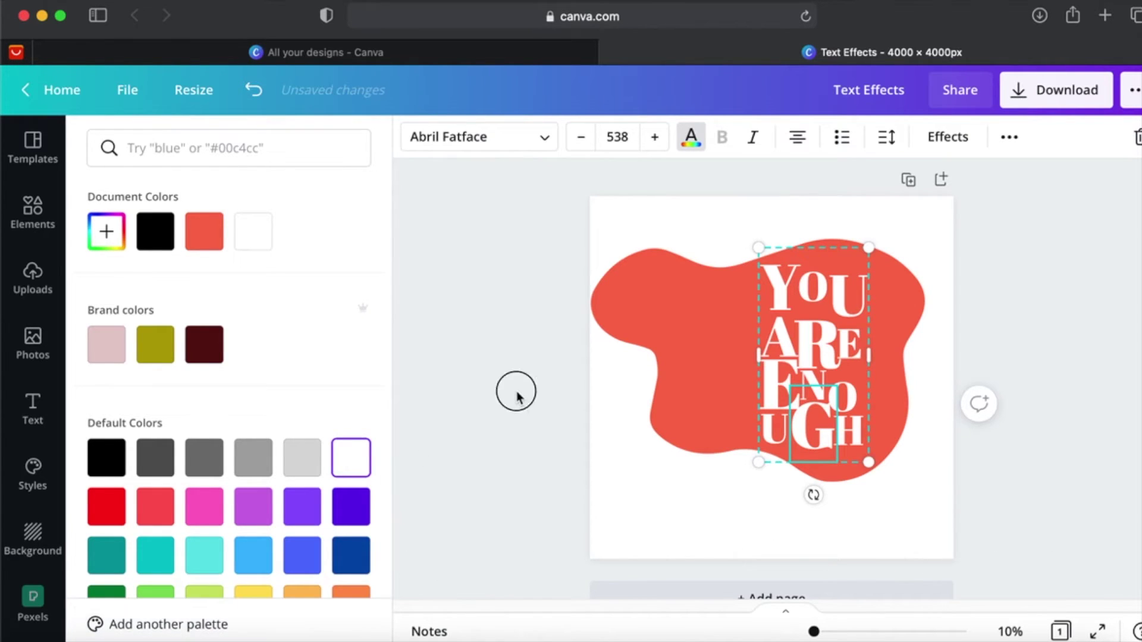
{"action": "left_click", "coordinate": [516, 392]}
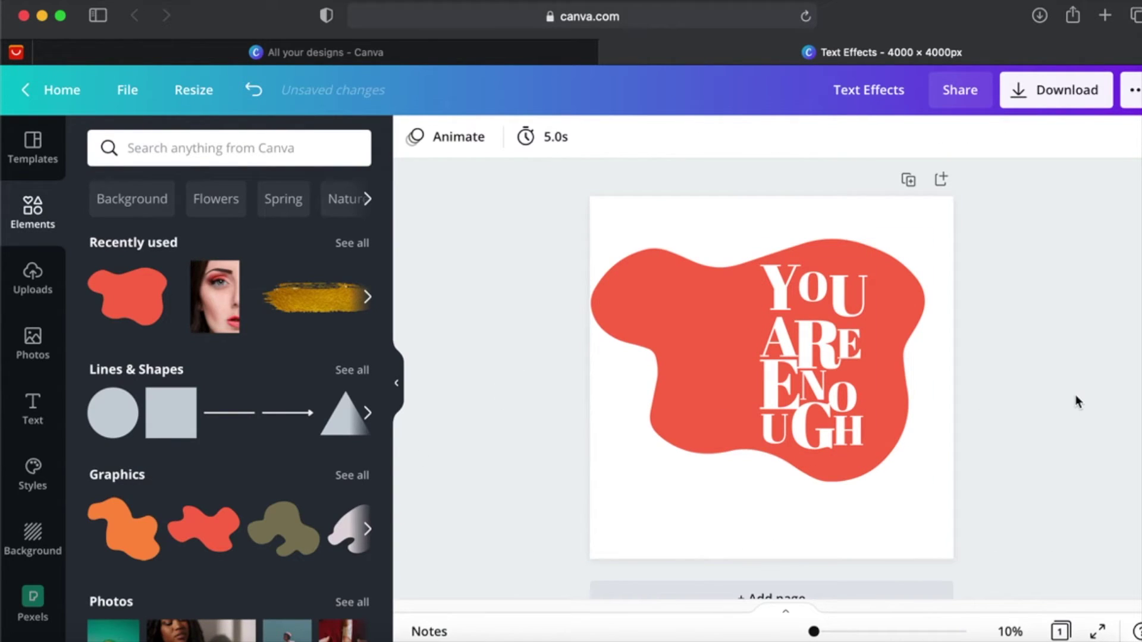
Step: Download the design as a PNG at size 1 without a transparent background and continue editing
{"action": "left_click", "coordinate": [1014, 93]}
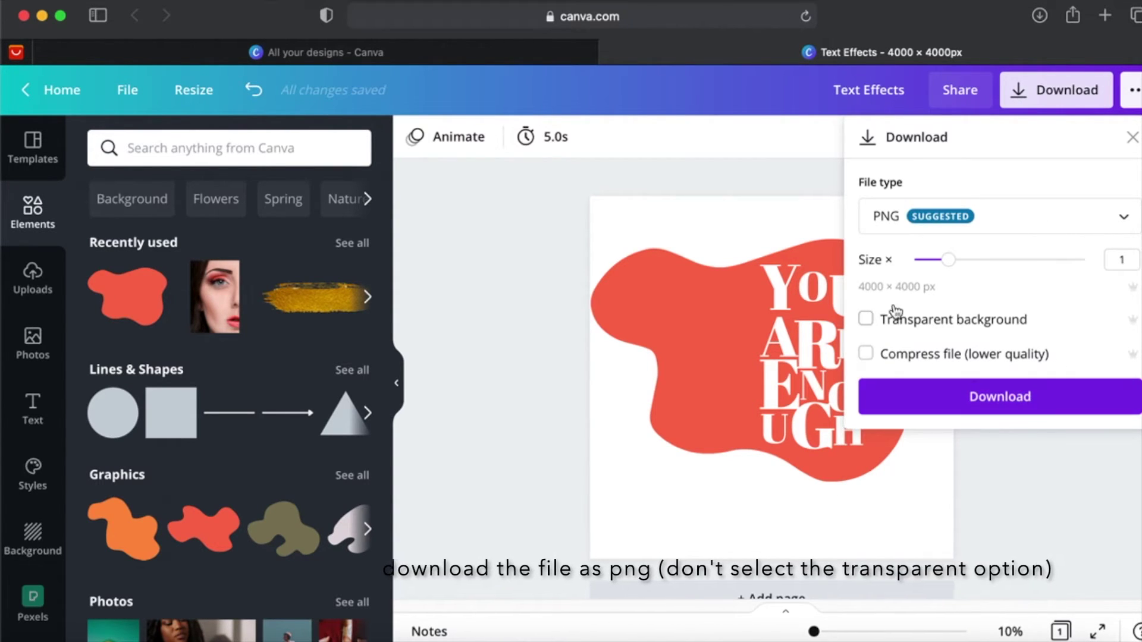
{"action": "left_click", "coordinate": [1016, 398]}
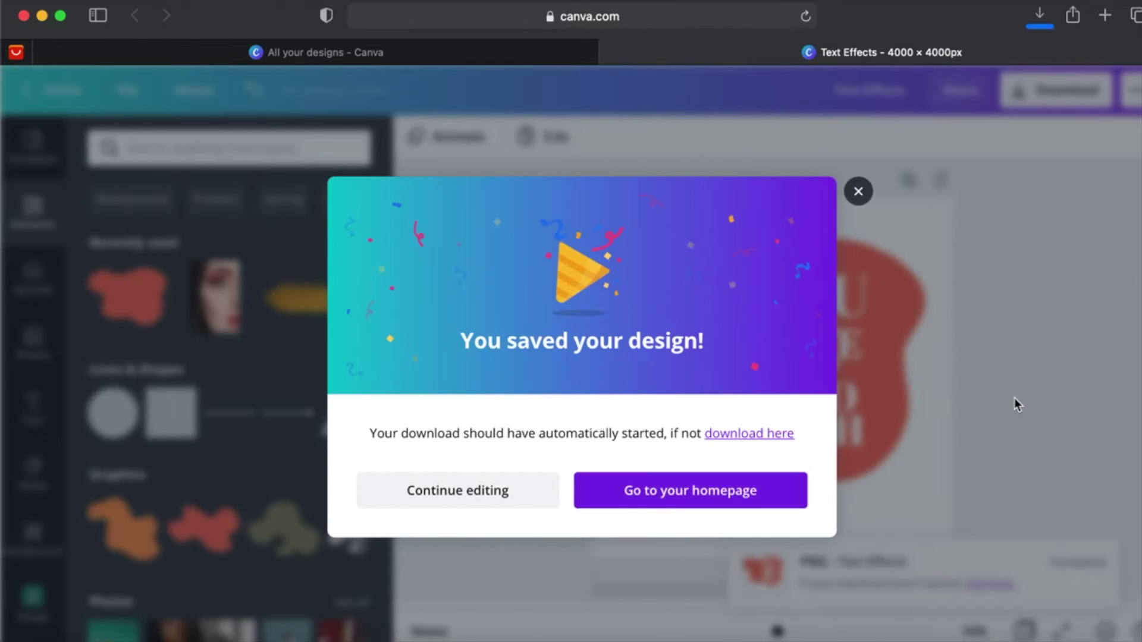
{"action": "left_click", "coordinate": [505, 491]}
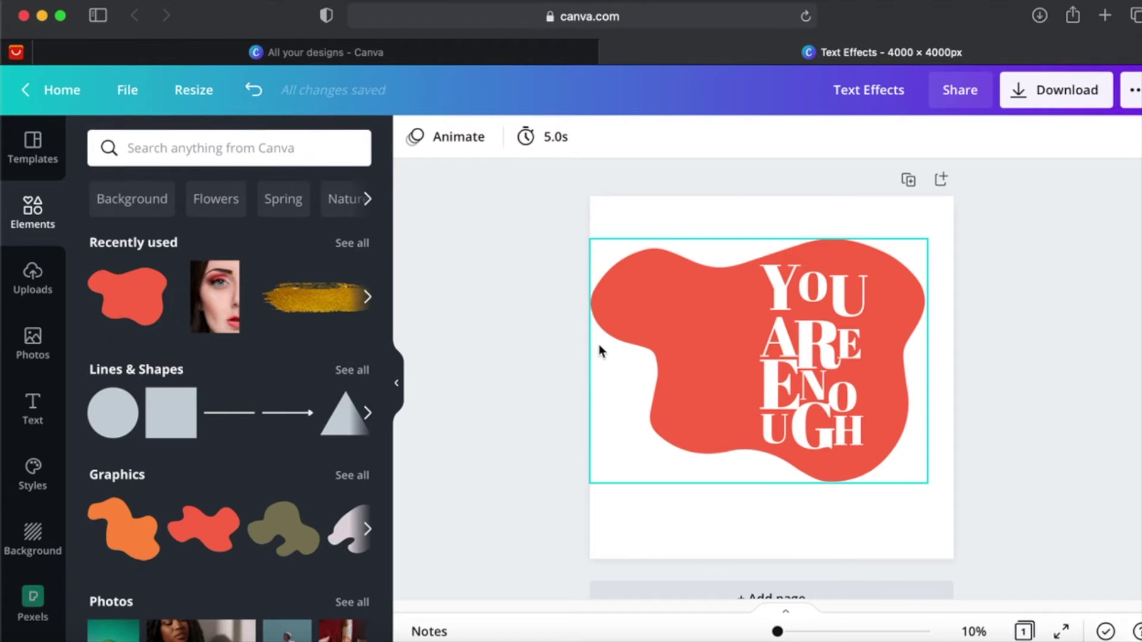
Step: Upload the file Text Effects.png from the device's recent files
{"action": "scroll", "coordinate": [901, 397], "scroll_direction": "down", "scroll_amount": 1}
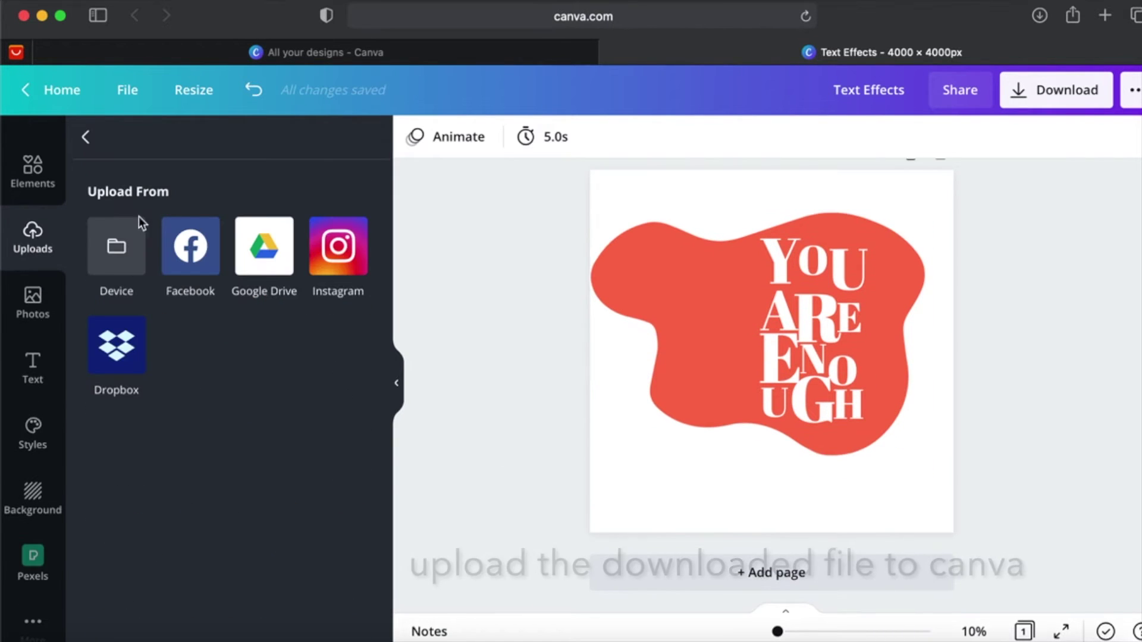
{"action": "left_click", "coordinate": [115, 246]}
{"action": "left_click", "coordinate": [139, 152]}
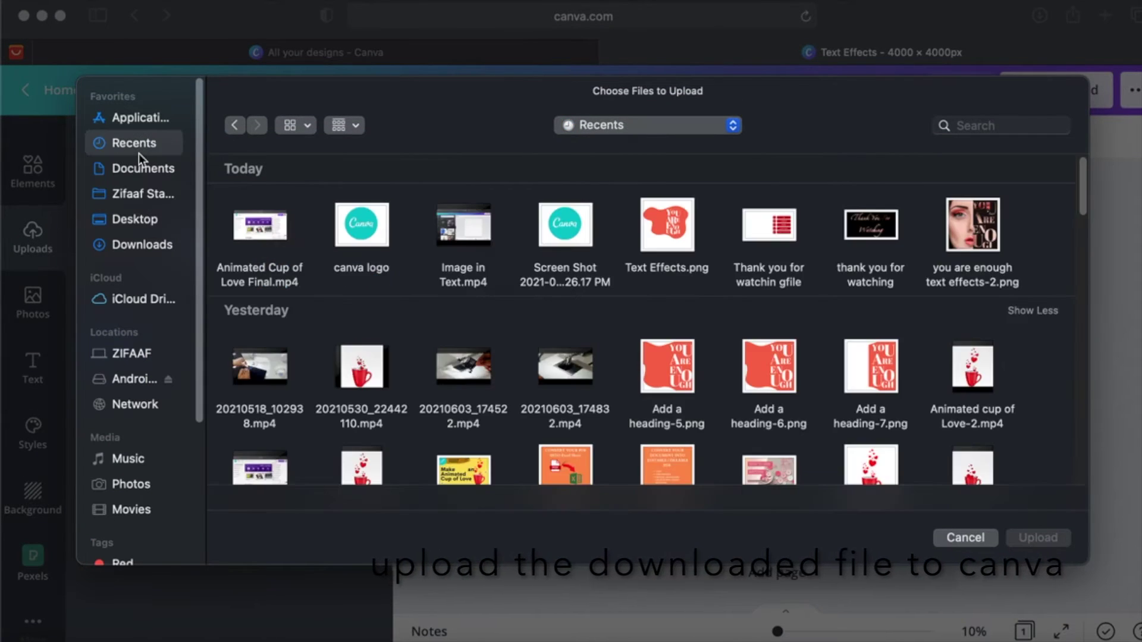
{"action": "double_click", "coordinate": [665, 229]}
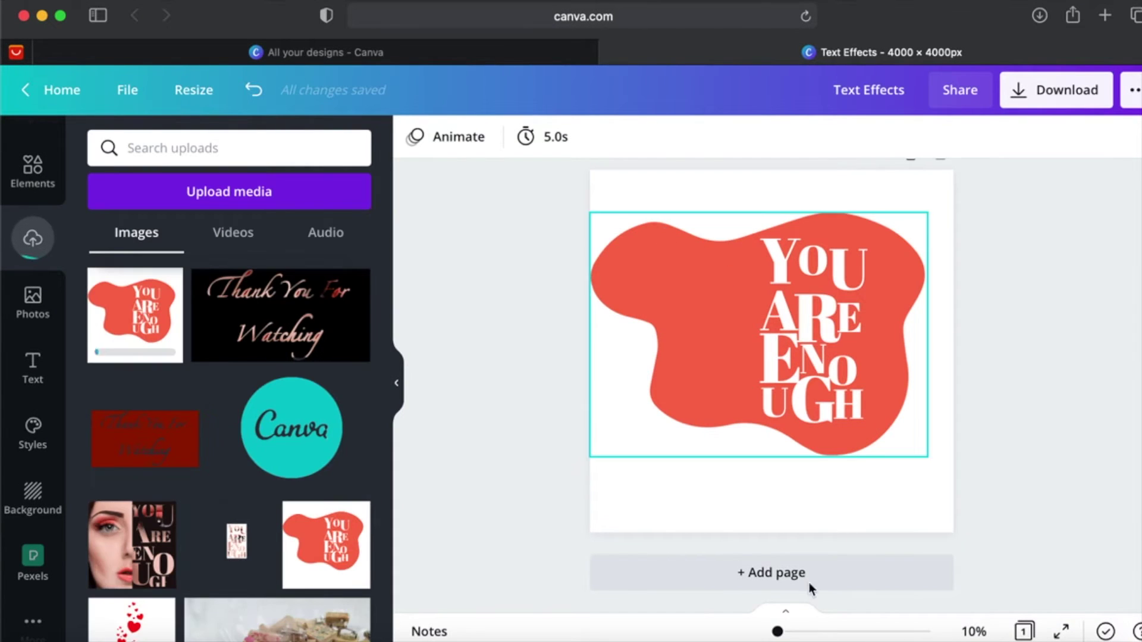
Step: Add a second page and place the newly uploaded YOU ARE ENOUGH blob image on it
{"action": "left_click", "coordinate": [805, 584]}
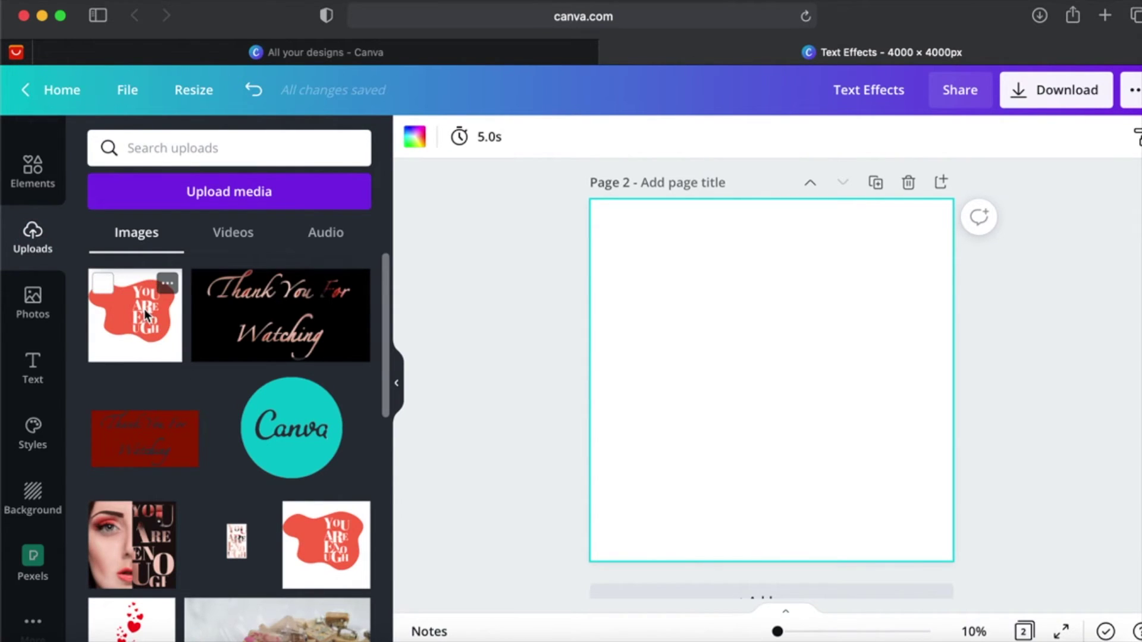
{"action": "left_click", "coordinate": [144, 309]}
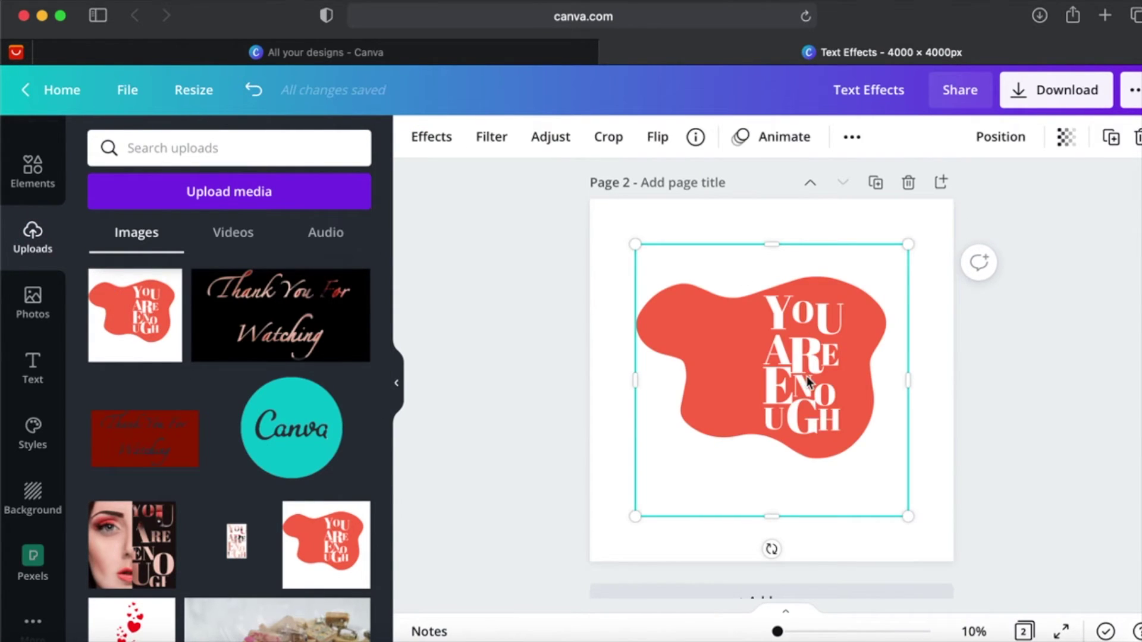
Step: Remove the background of the placed blob image with Background Remover and apply the result
{"action": "left_click", "coordinate": [440, 141]}
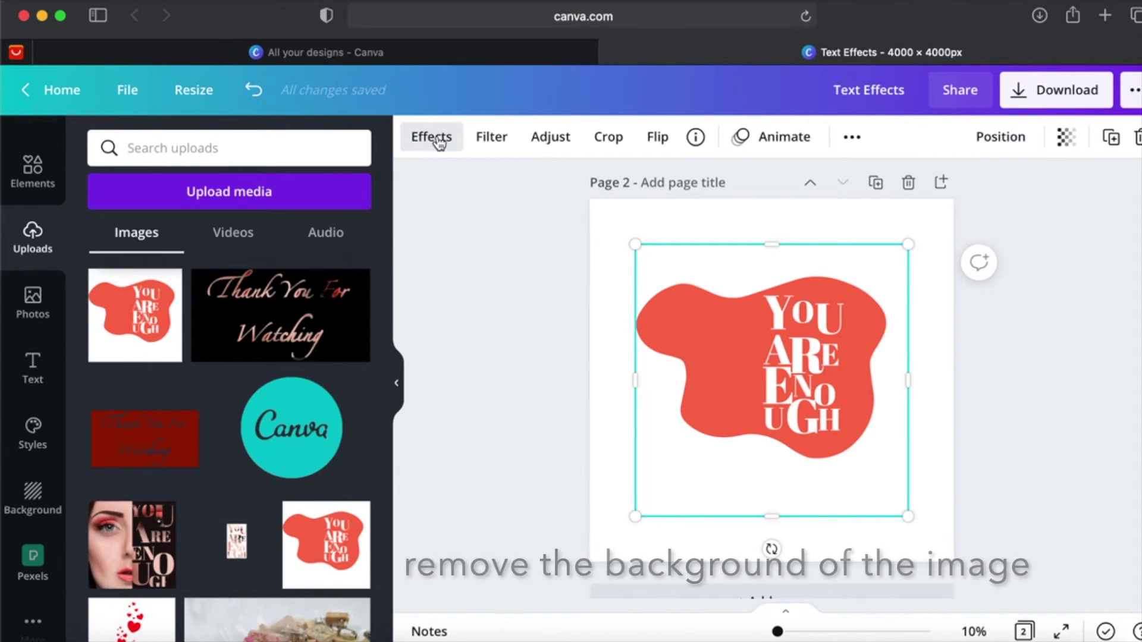
{"action": "left_click", "coordinate": [269, 220]}
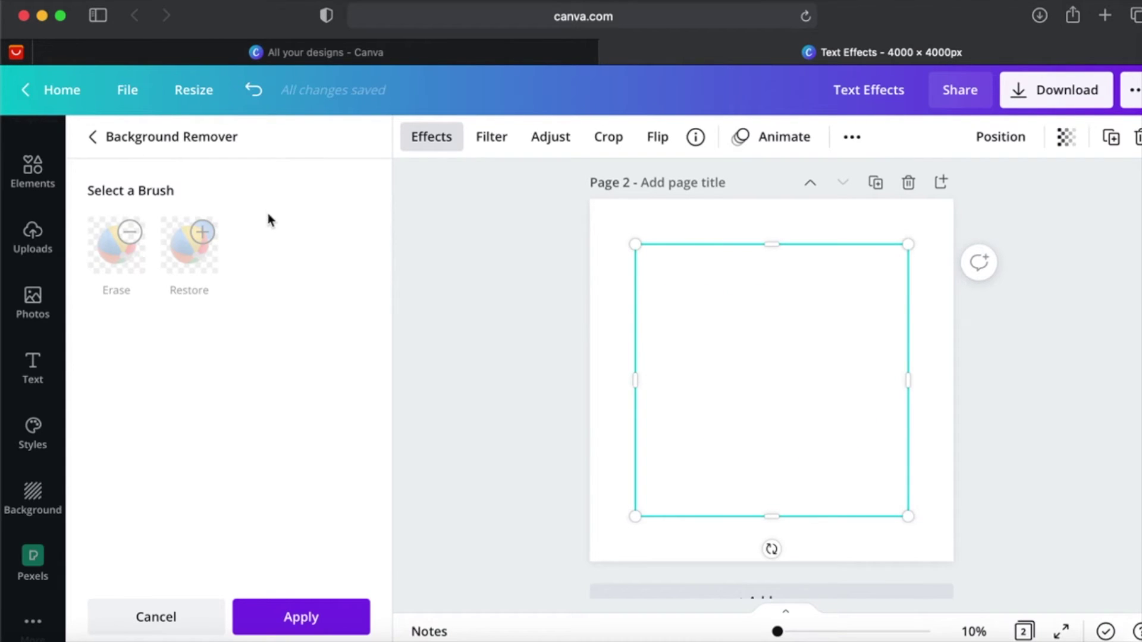
{"action": "left_click", "coordinate": [118, 244]}
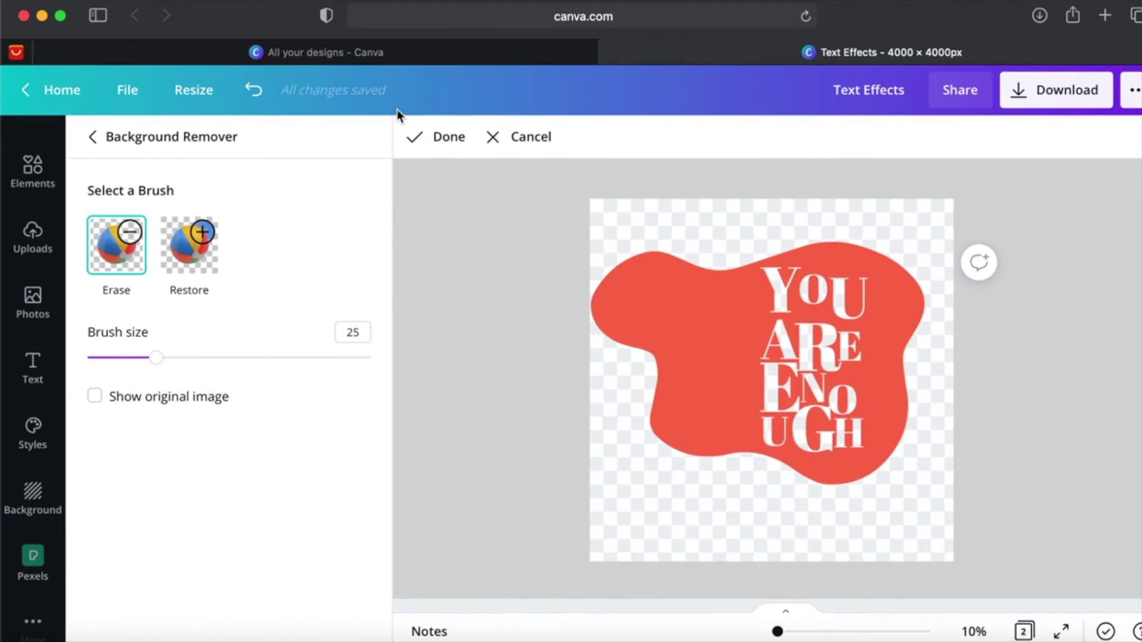
{"action": "left_click", "coordinate": [440, 136]}
{"action": "left_click", "coordinate": [302, 615]}
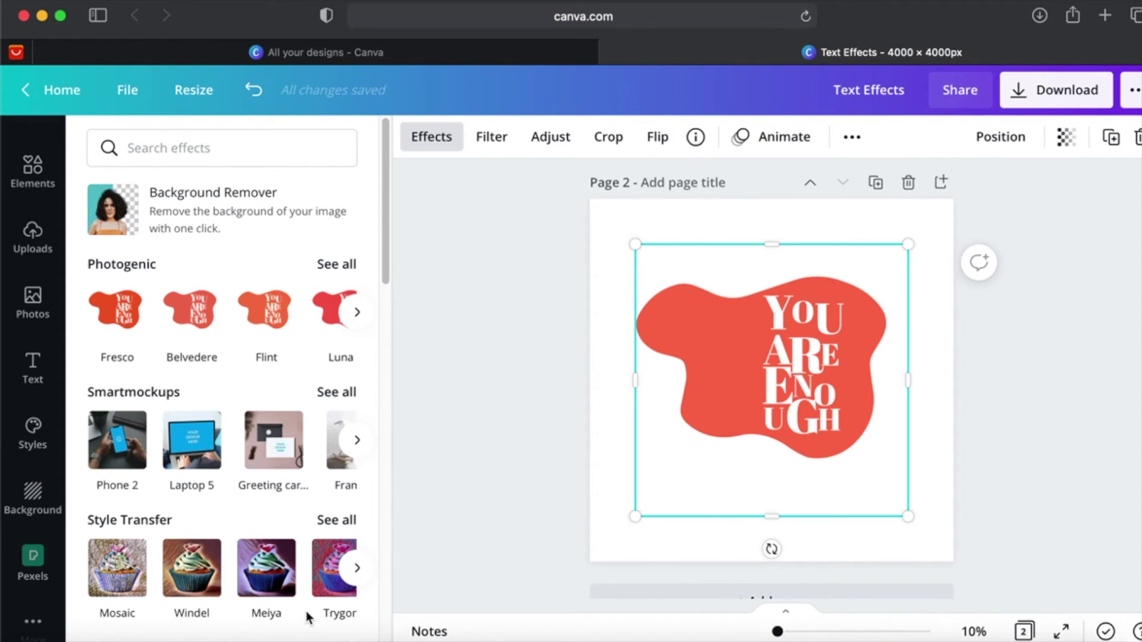
Step: Add the recently used photo of the woman's face and send it to the back, behind the blob image
{"action": "left_click", "coordinate": [35, 297]}
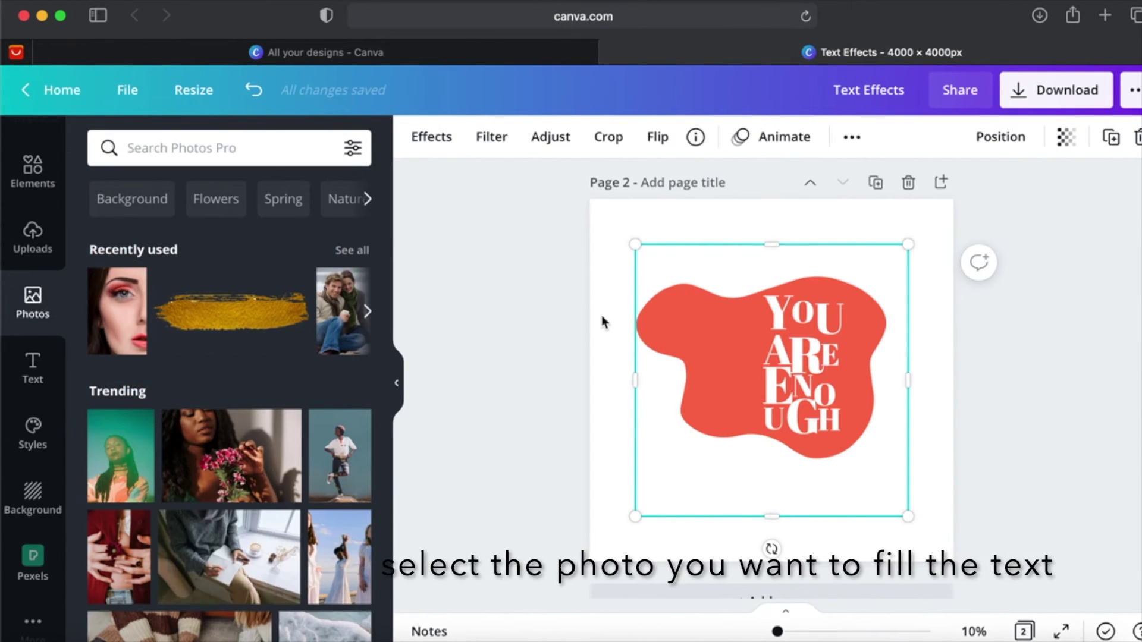
{"action": "left_click", "coordinate": [128, 315]}
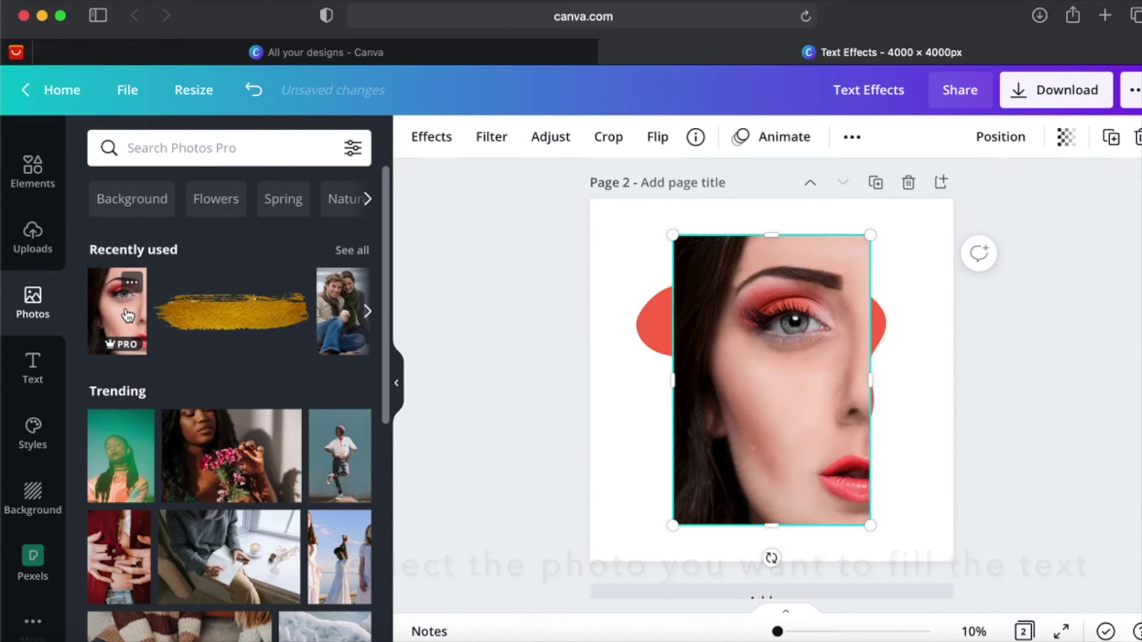
{"action": "right_click", "coordinate": [826, 348]}
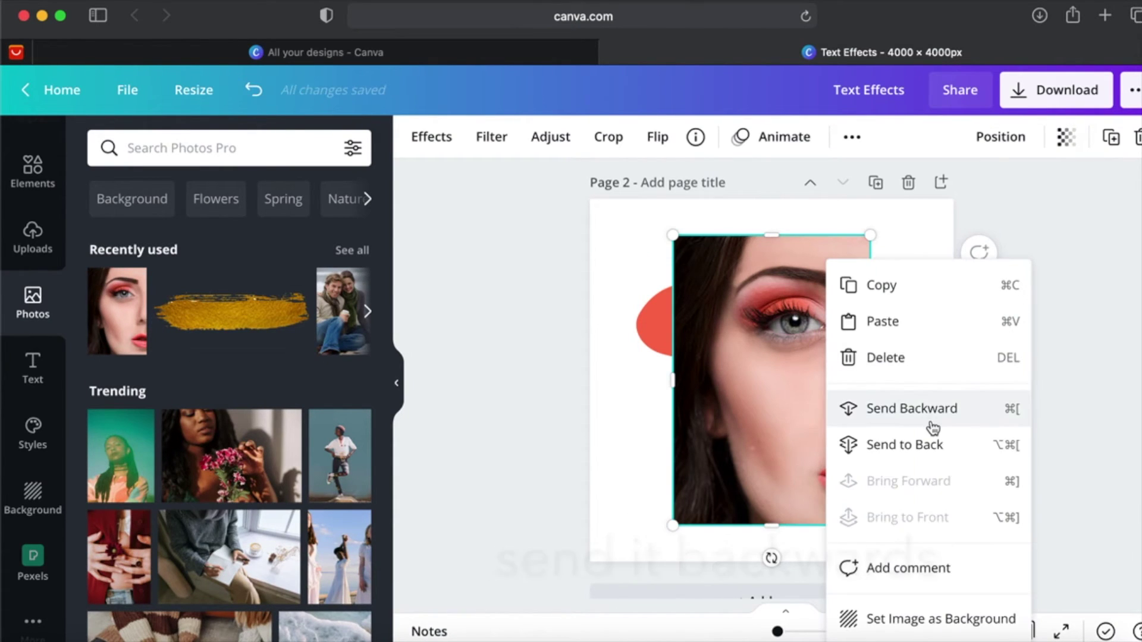
{"action": "left_click", "coordinate": [929, 443]}
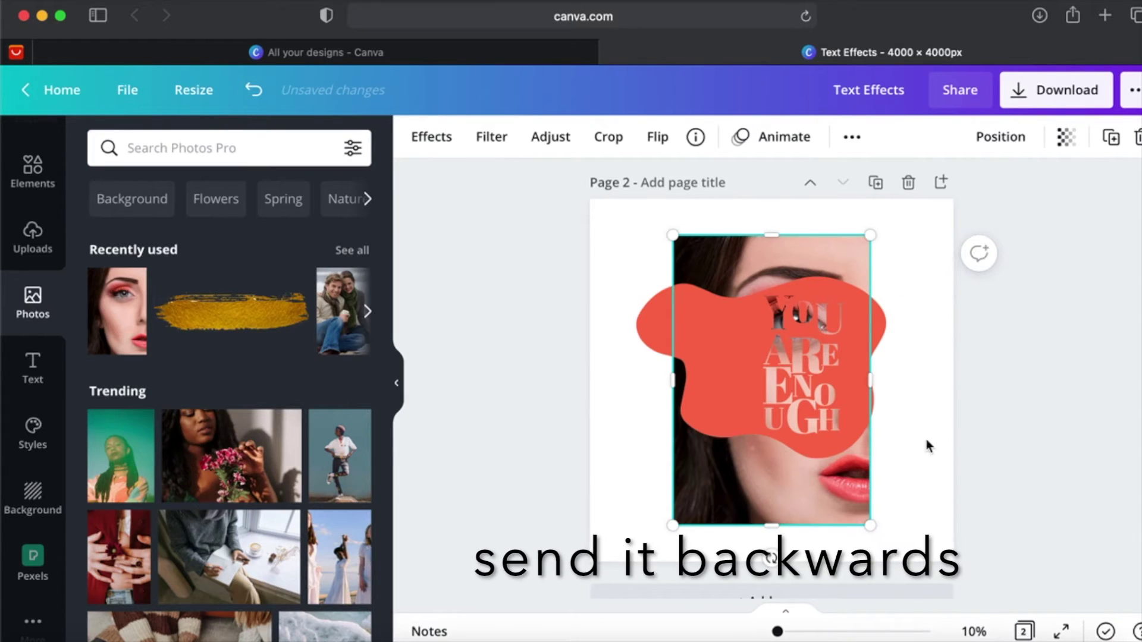
{"action": "scroll", "coordinate": [874, 354], "scroll_direction": "up", "scroll_amount": 5}
{"action": "scroll", "coordinate": [874, 355], "scroll_direction": "up", "scroll_amount": 1}
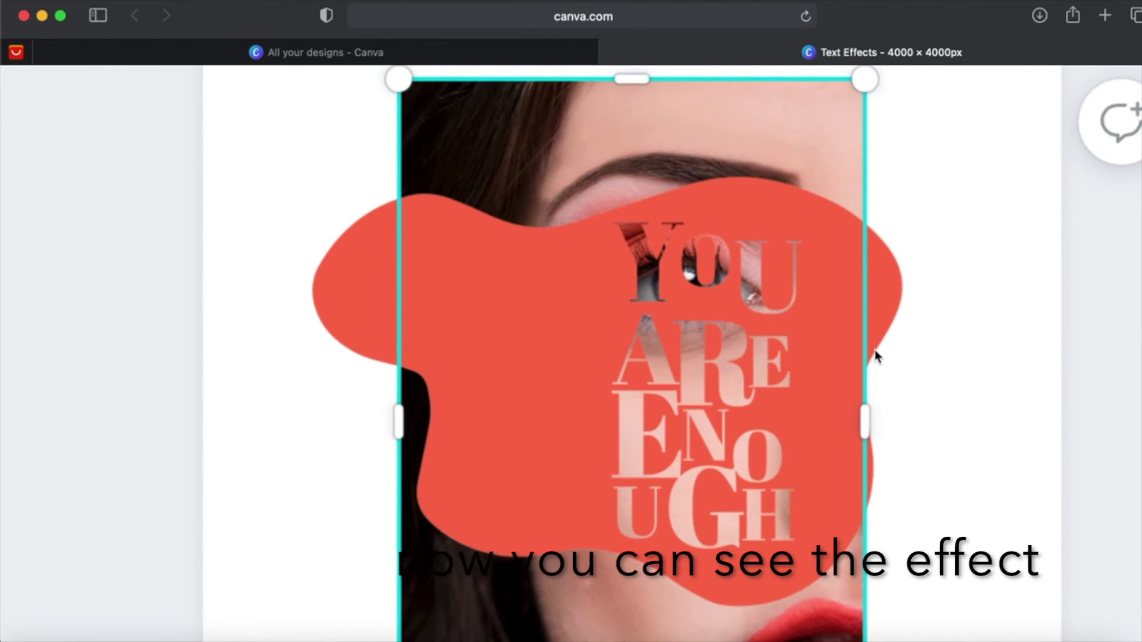
{"action": "scroll", "coordinate": [876, 355], "scroll_direction": "down", "scroll_amount": 6}
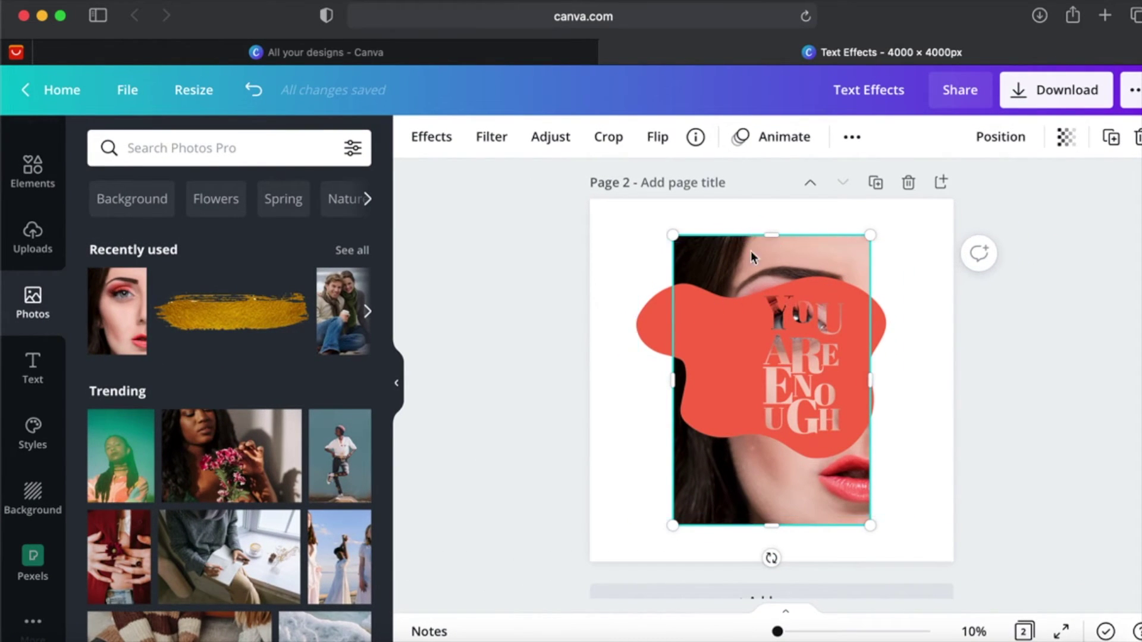
Step: Undo the last change, select the blob image and set its brightness and contrast to 100
{"action": "key", "text": "super+z"}
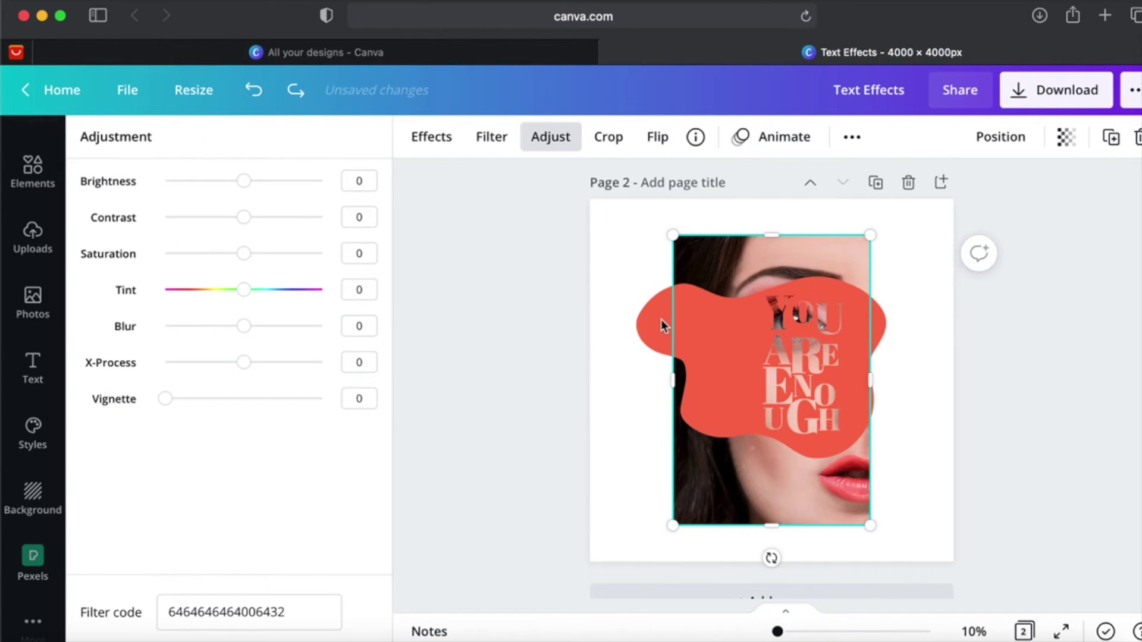
{"action": "left_click", "coordinate": [660, 321]}
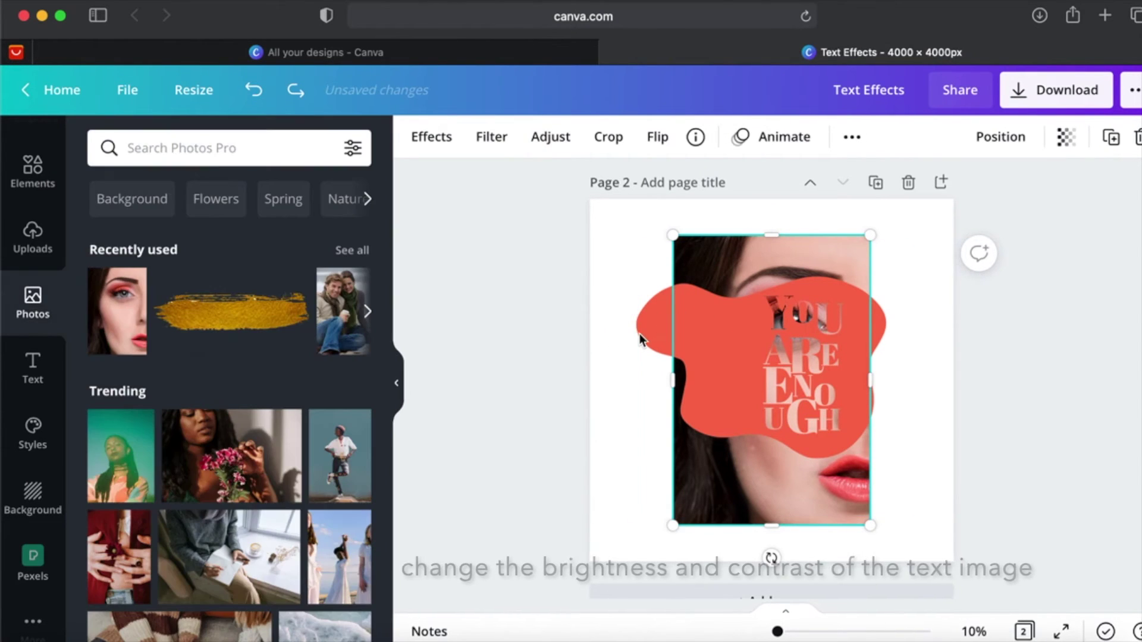
{"action": "left_click", "coordinate": [436, 138]}
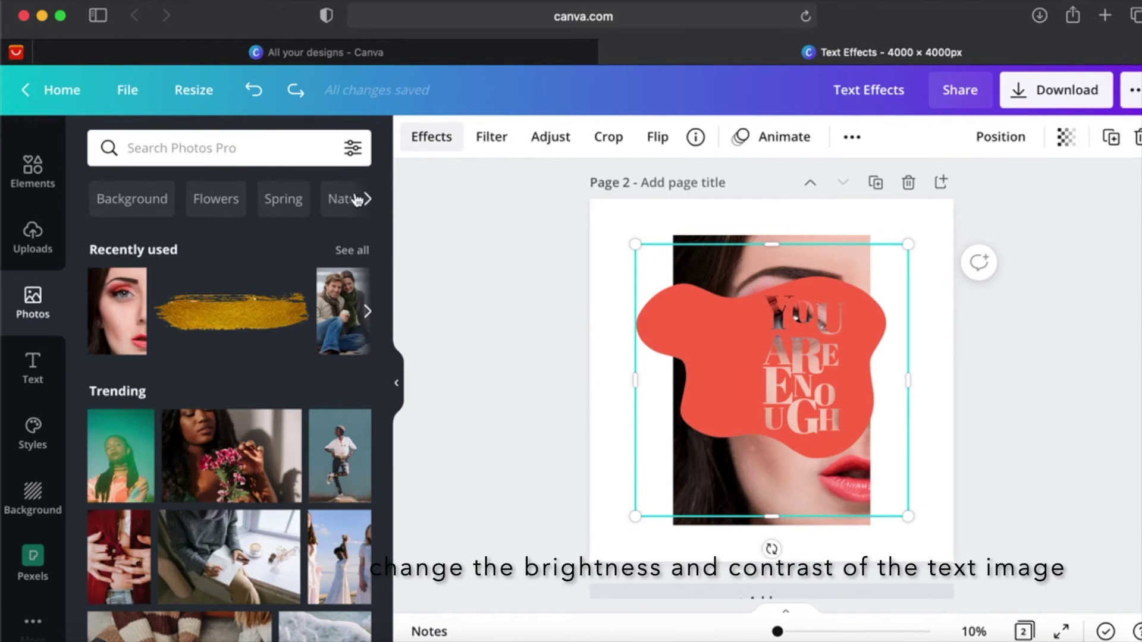
{"action": "left_click", "coordinate": [553, 141]}
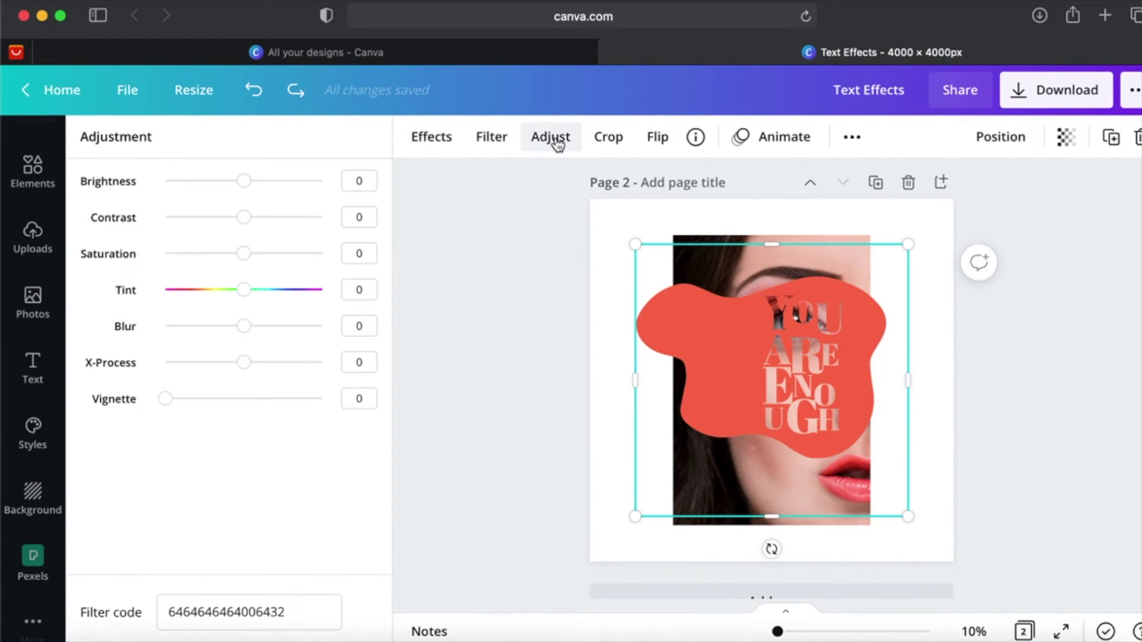
{"action": "left_click_drag", "start_coordinate": [244, 181], "coordinate": [330, 196]}
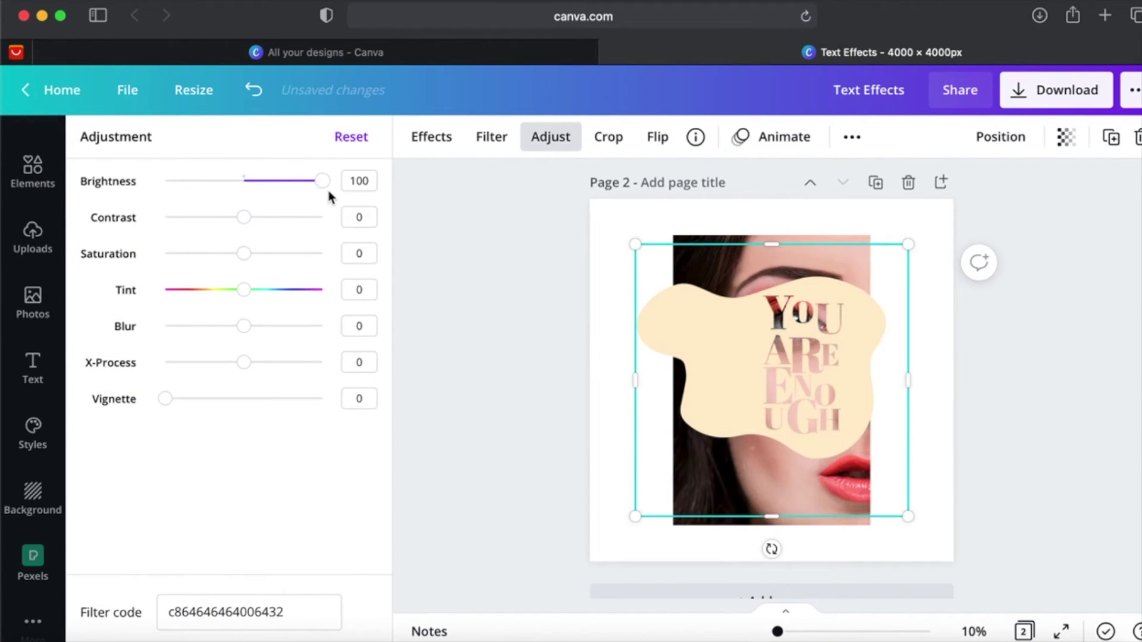
{"action": "left_click_drag", "start_coordinate": [250, 224], "coordinate": [343, 219]}
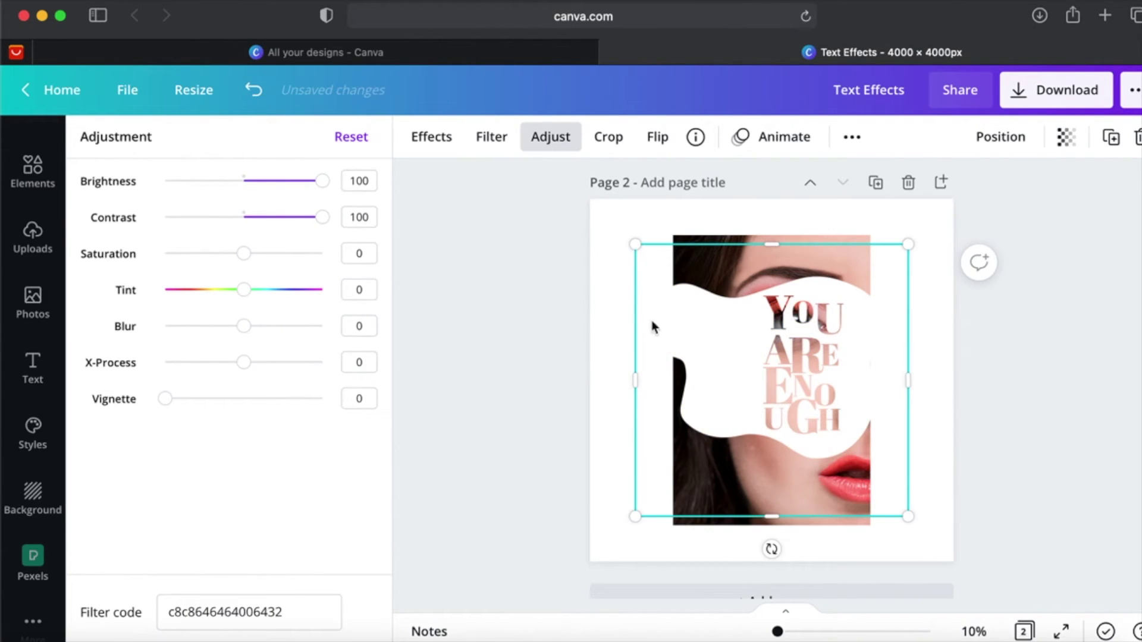
Step: Crop the blob image from its left side, keeping a margin beside the lettering
{"action": "left_click_drag", "start_coordinate": [661, 381], "coordinate": [760, 376]}
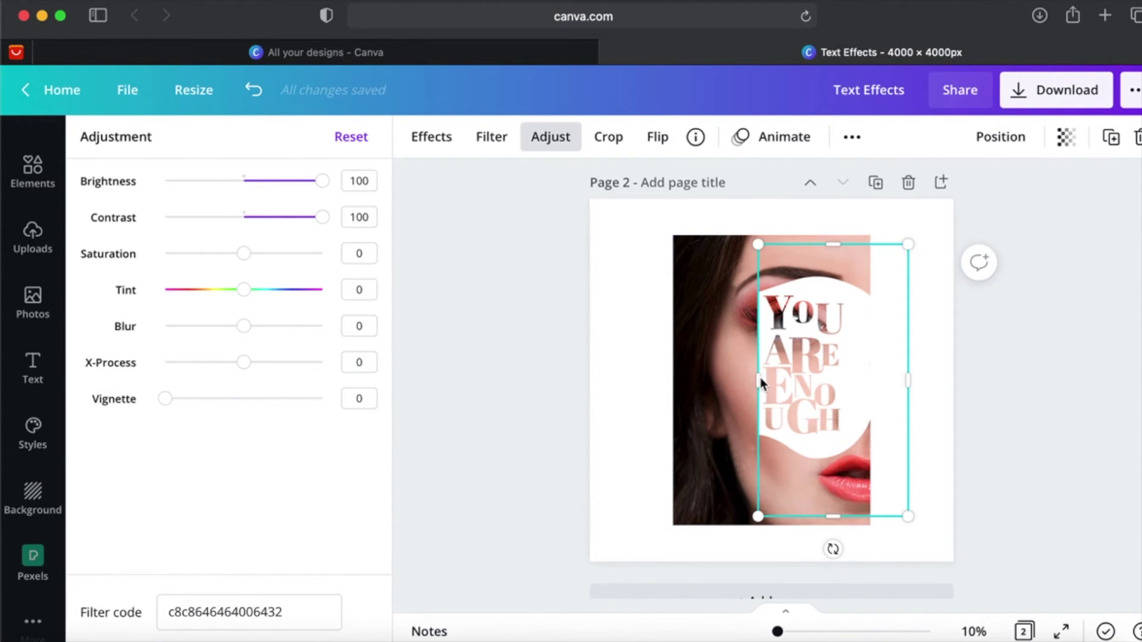
{"action": "left_click_drag", "start_coordinate": [750, 385], "coordinate": [688, 389]}
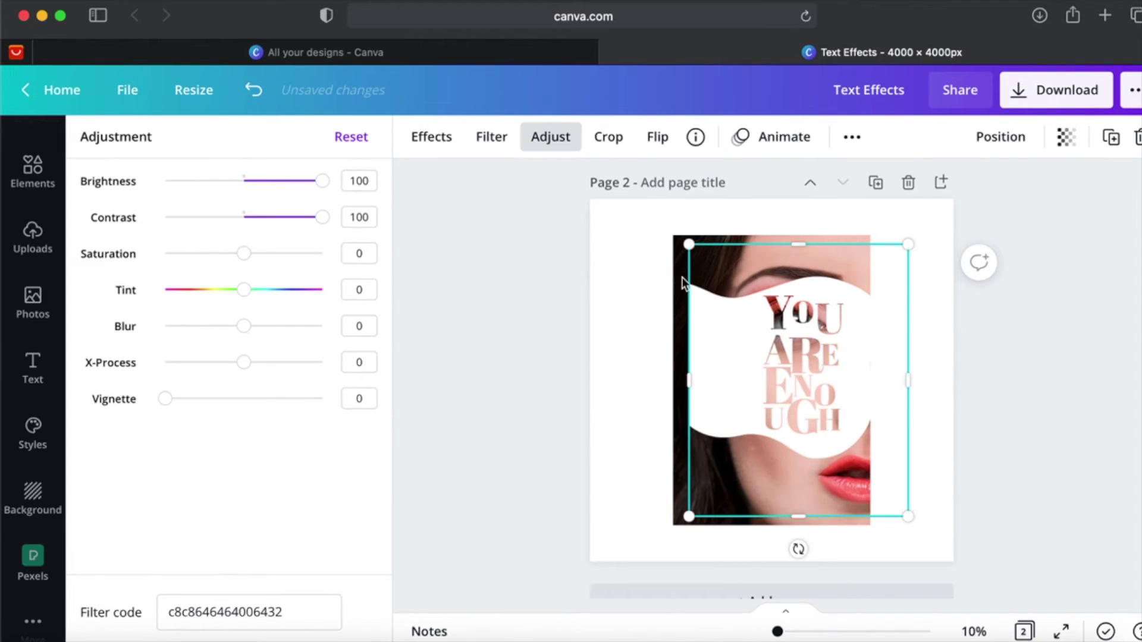
{"action": "key", "text": "Escape"}
Step: Crop the face photo from the top, bottom and left to about 1,232 × 1,560 around the lettering
{"action": "left_click", "coordinate": [752, 224]}
{"action": "left_click", "coordinate": [769, 243]}
{"action": "left_click_drag", "start_coordinate": [770, 235], "coordinate": [777, 295]}
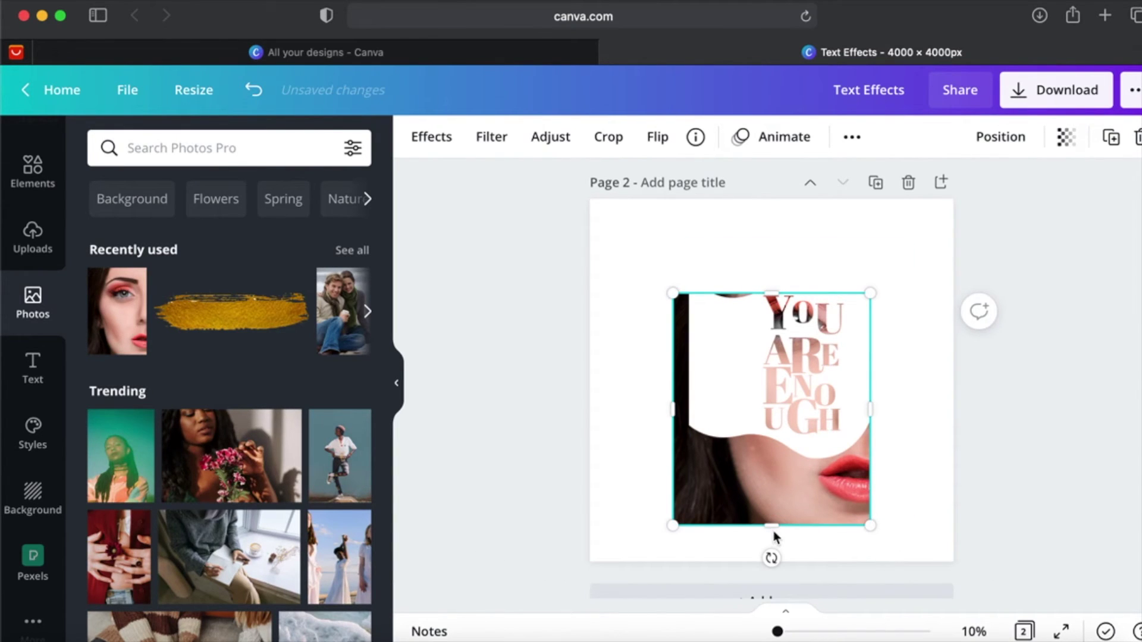
{"action": "left_click_drag", "start_coordinate": [771, 527], "coordinate": [767, 440]}
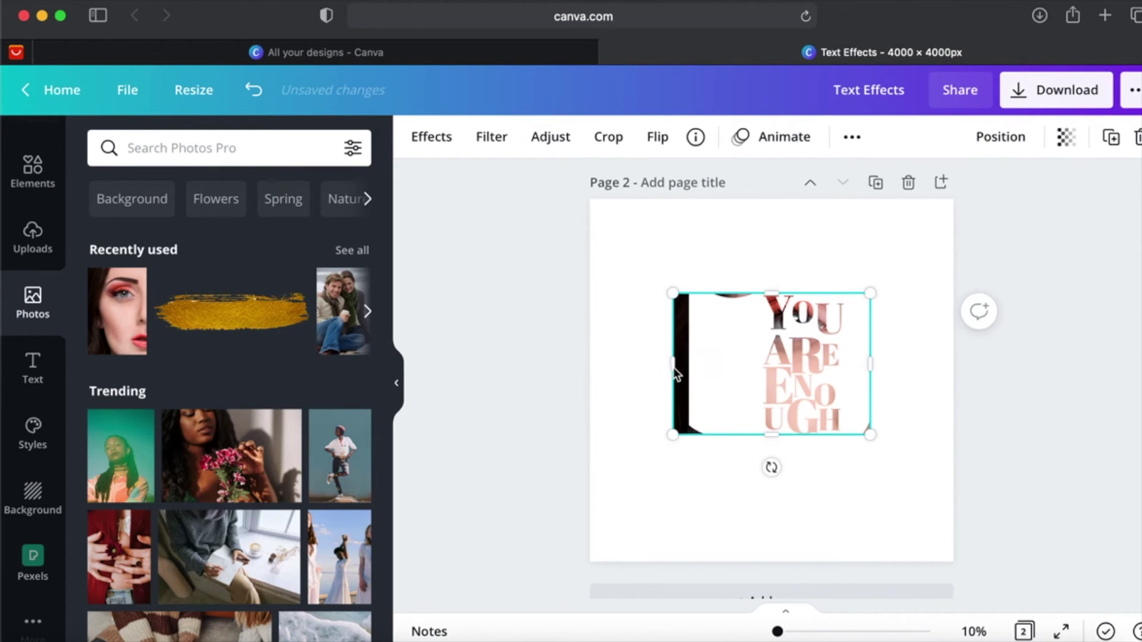
{"action": "left_click_drag", "start_coordinate": [678, 365], "coordinate": [759, 370]}
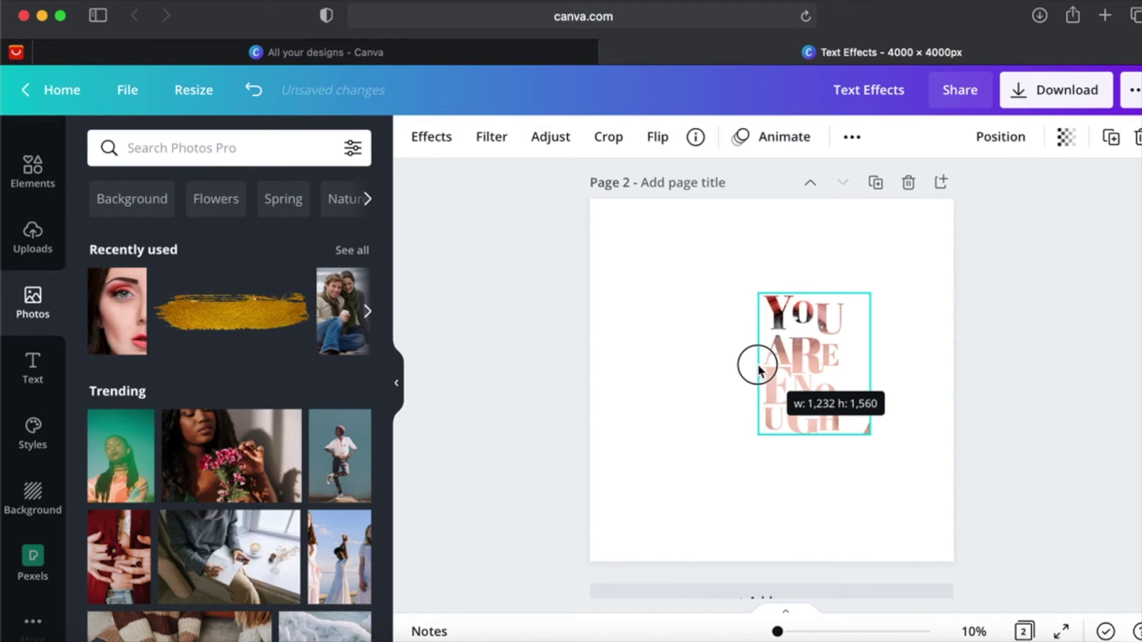
{"action": "left_click_drag", "start_coordinate": [759, 370], "coordinate": [759, 369]}
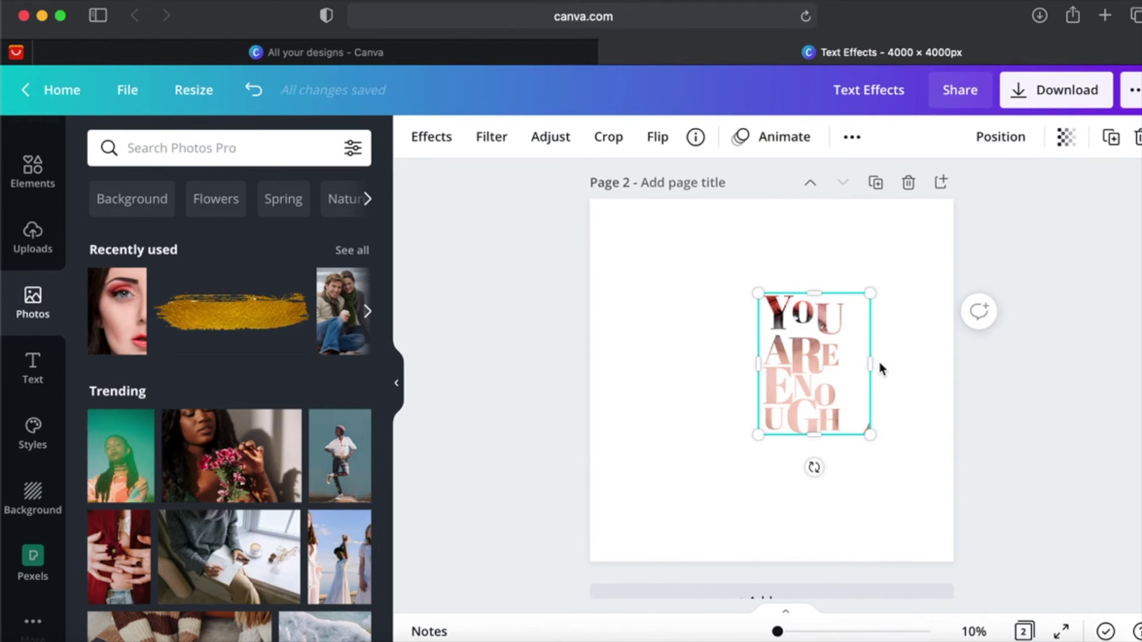
Step: Move the blob image aside, trim the face photo's right edge to the text's width, and realign the blob image over the photo
{"action": "left_click", "coordinate": [1015, 368]}
{"action": "left_click", "coordinate": [844, 354]}
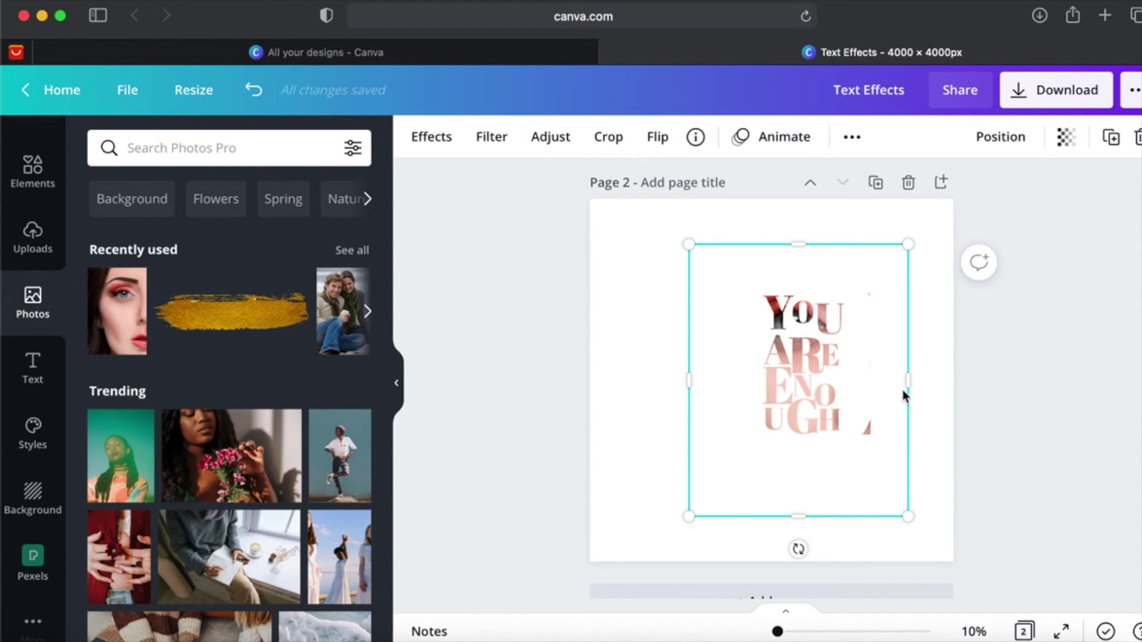
{"action": "left_click_drag", "start_coordinate": [806, 385], "coordinate": [723, 393]}
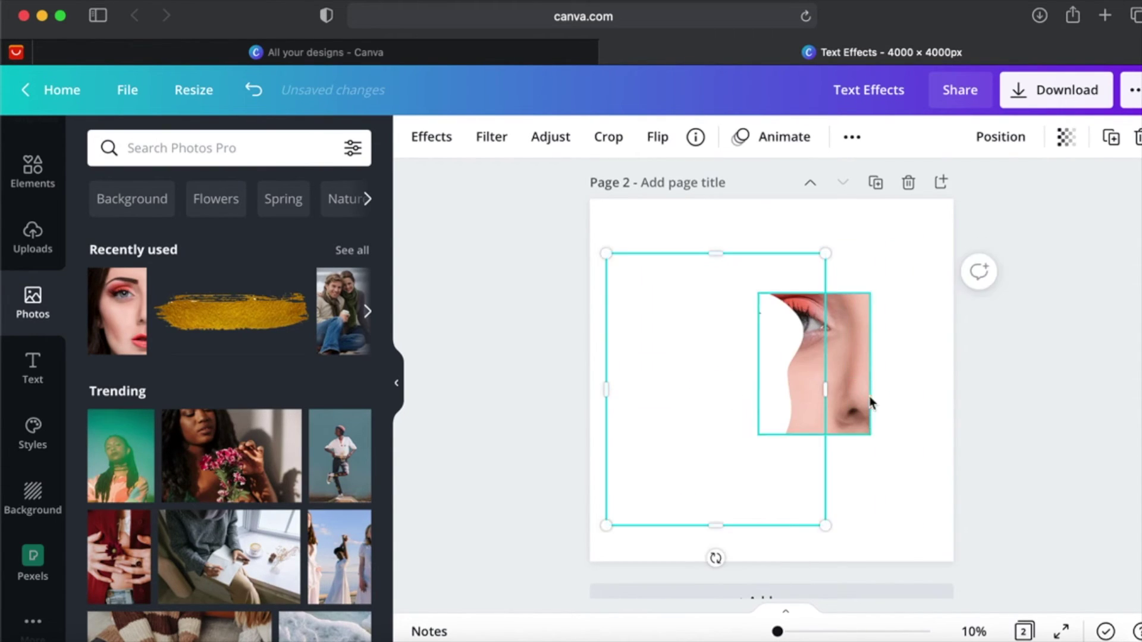
{"action": "left_click", "coordinate": [858, 394]}
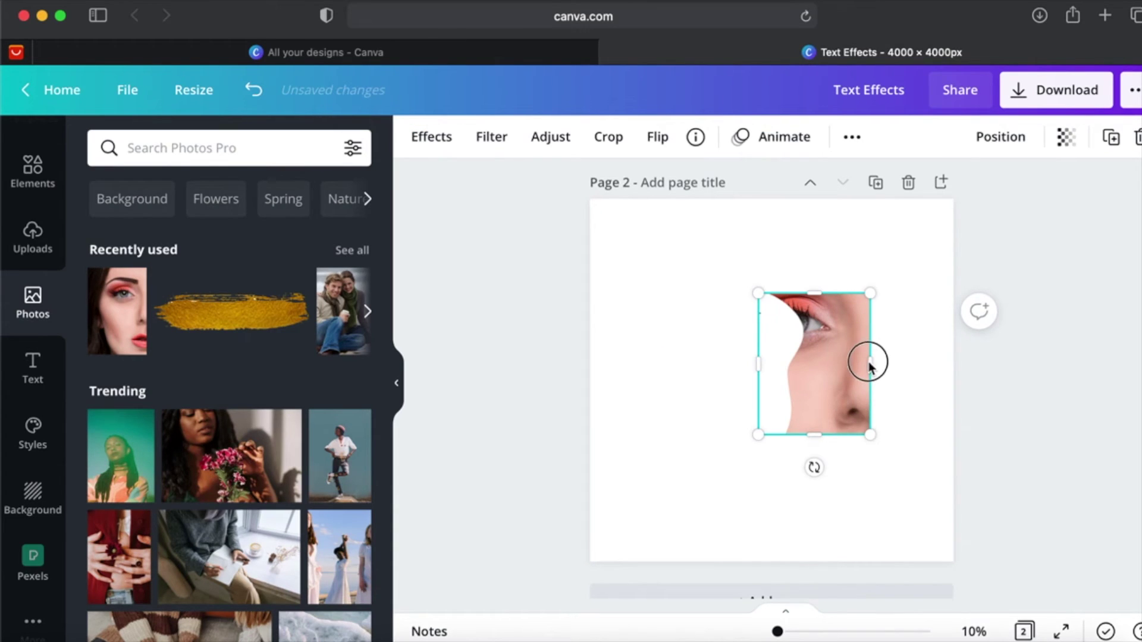
{"action": "left_click_drag", "start_coordinate": [869, 365], "coordinate": [866, 367]}
{"action": "left_click", "coordinate": [833, 334]}
{"action": "left_click_drag", "start_coordinate": [833, 334], "coordinate": [873, 333]}
{"action": "left_click", "coordinate": [1011, 388]}
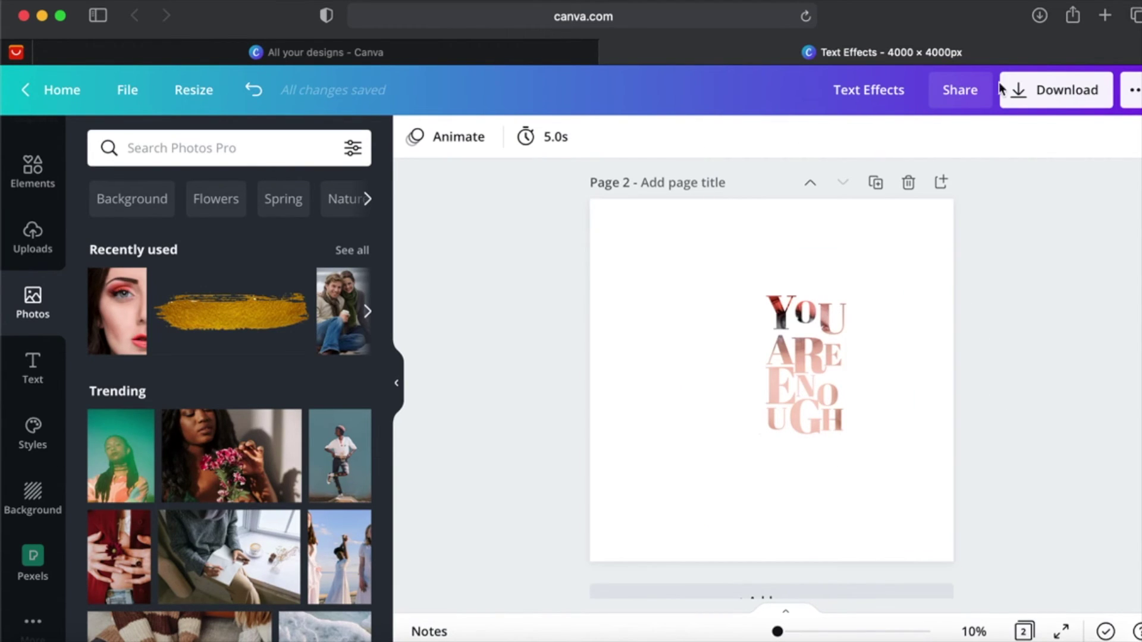
Step: Download only page 2 as a PNG with a transparent background
{"action": "left_click", "coordinate": [1020, 95]}
{"action": "left_click", "coordinate": [867, 320]}
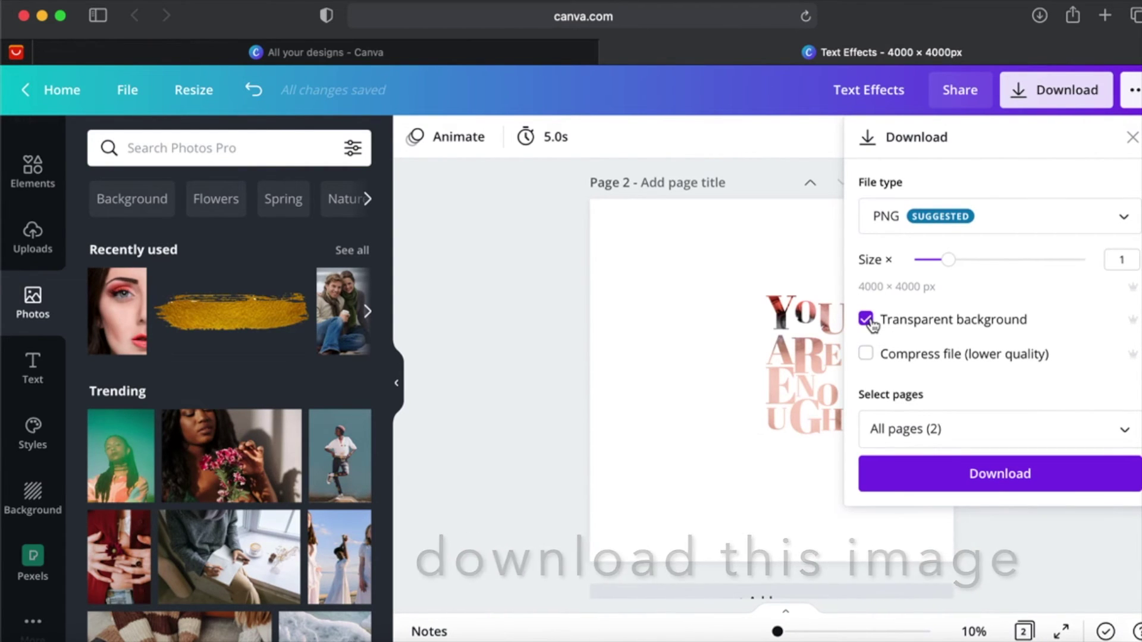
{"action": "left_click", "coordinate": [973, 428]}
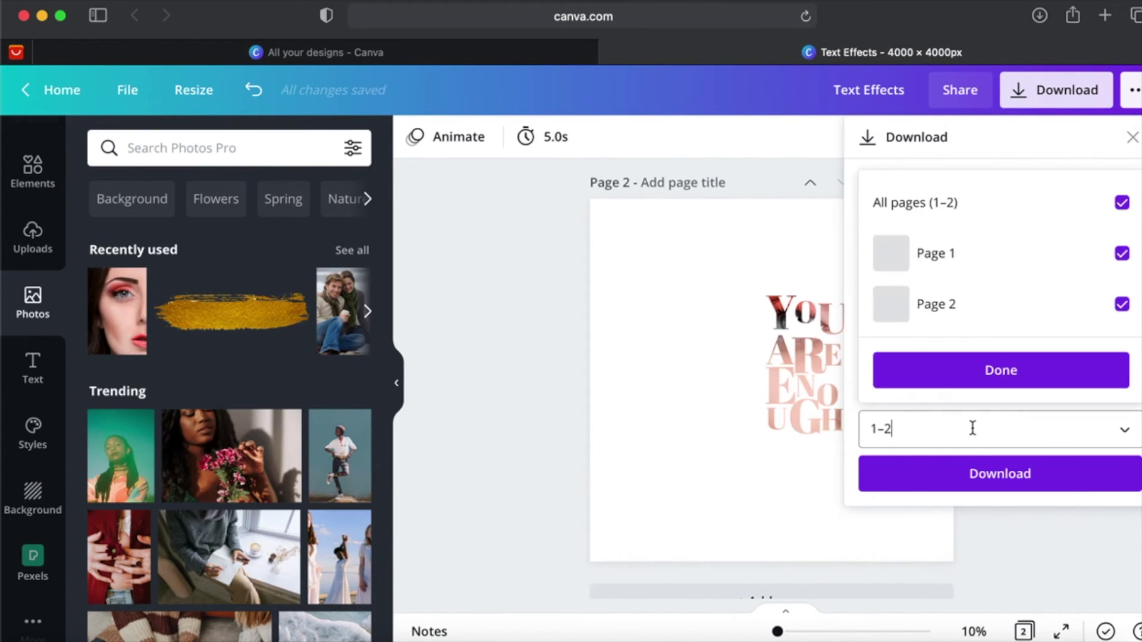
{"action": "left_click", "coordinate": [1121, 203]}
{"action": "left_click", "coordinate": [1121, 304]}
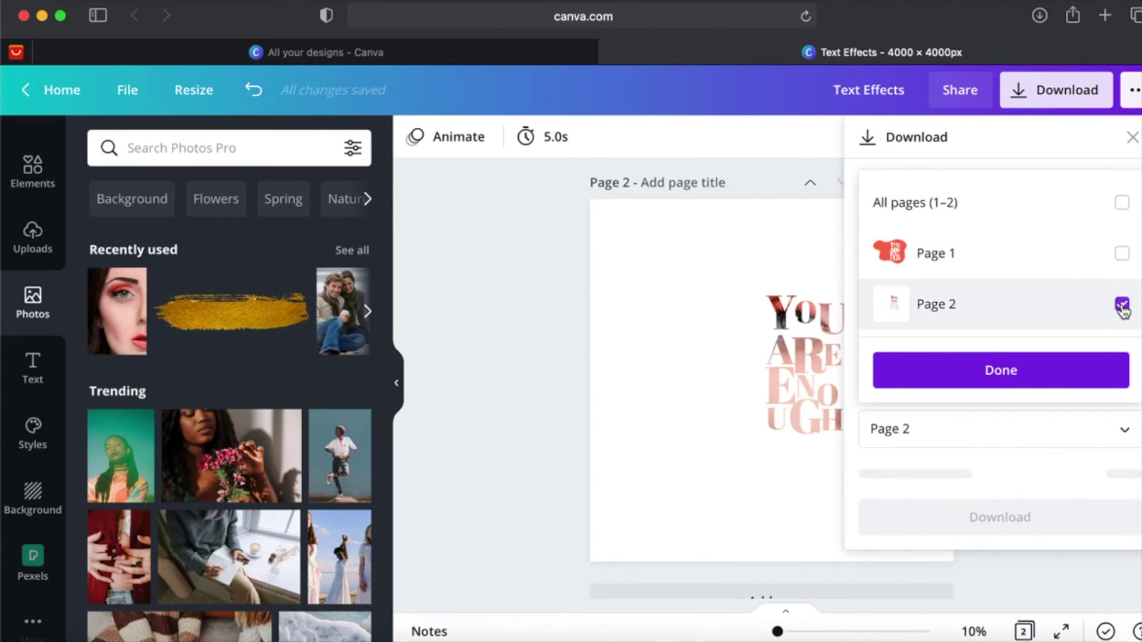
{"action": "left_click", "coordinate": [1032, 382]}
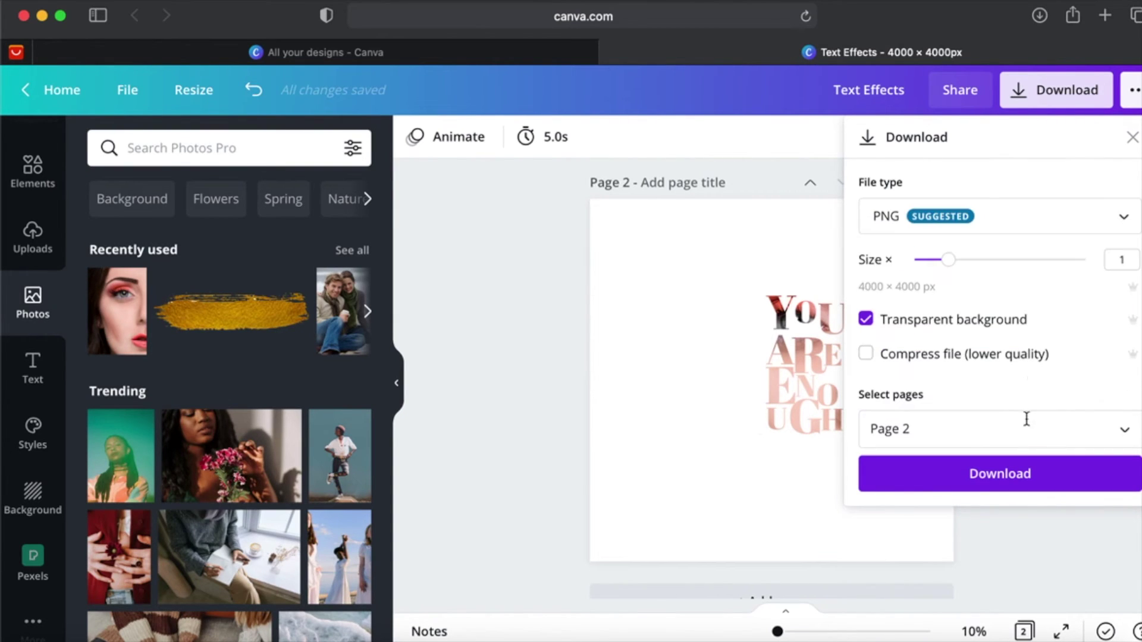
{"action": "left_click", "coordinate": [1014, 490]}
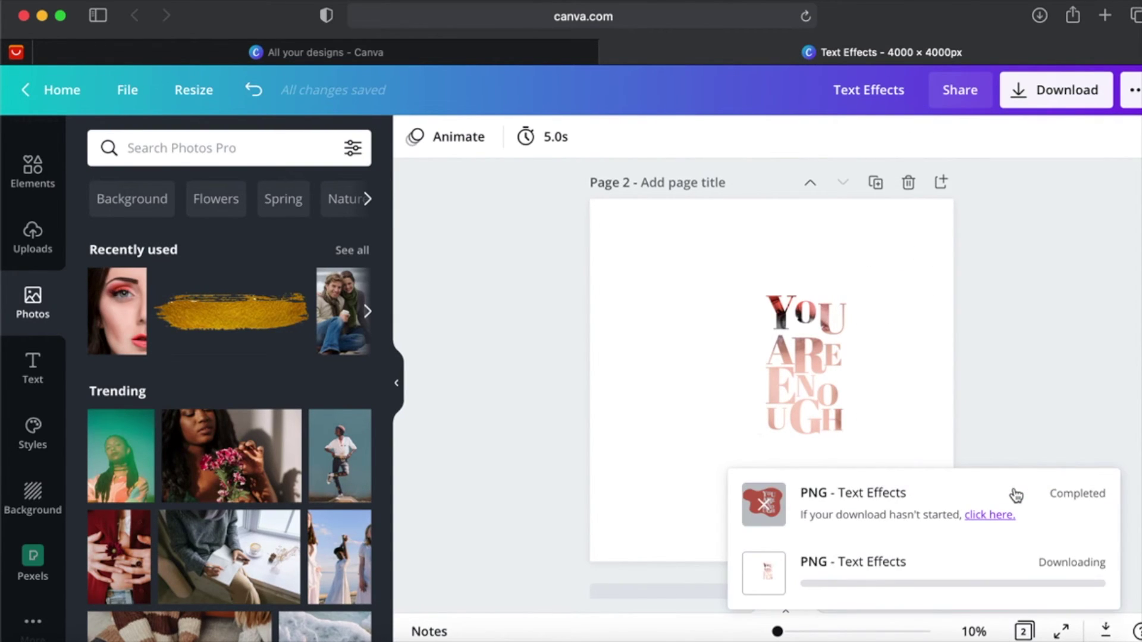
Step: View the downloaded Text Effects-2.png in the image viewer, close it and return to editing the design
{"action": "left_click", "coordinate": [764, 507]}
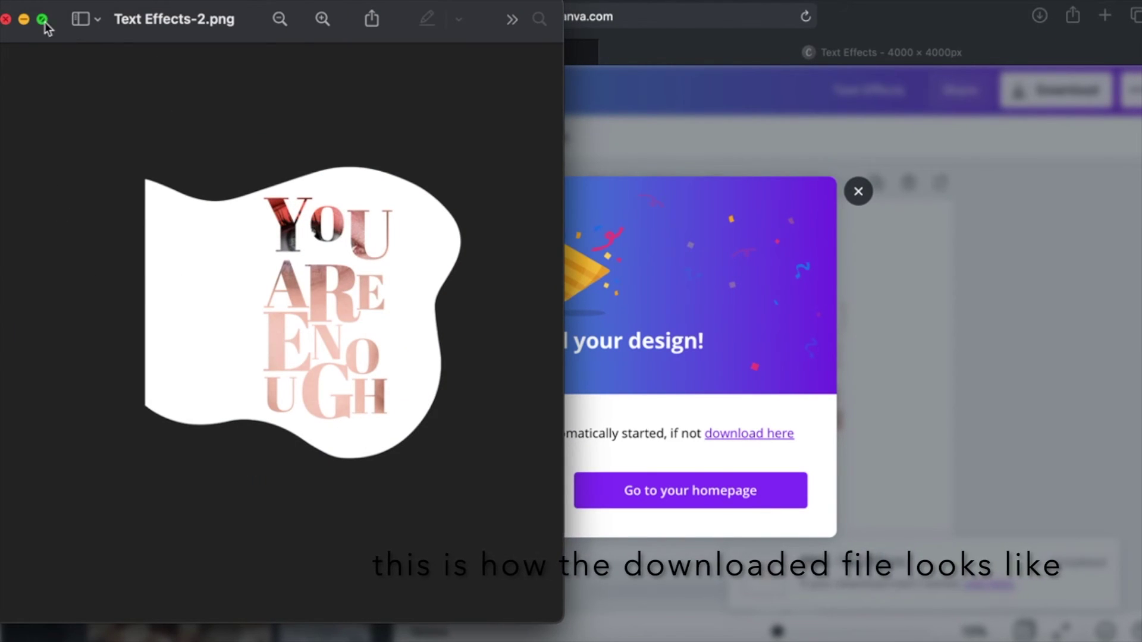
{"action": "left_click", "coordinate": [6, 20]}
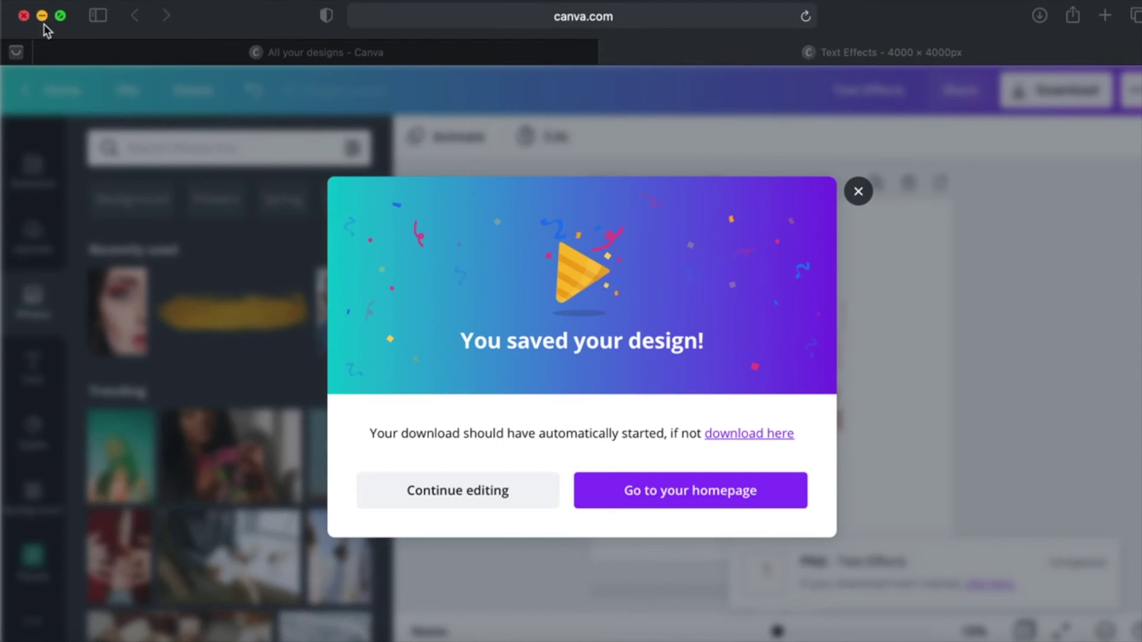
{"action": "left_click", "coordinate": [503, 490]}
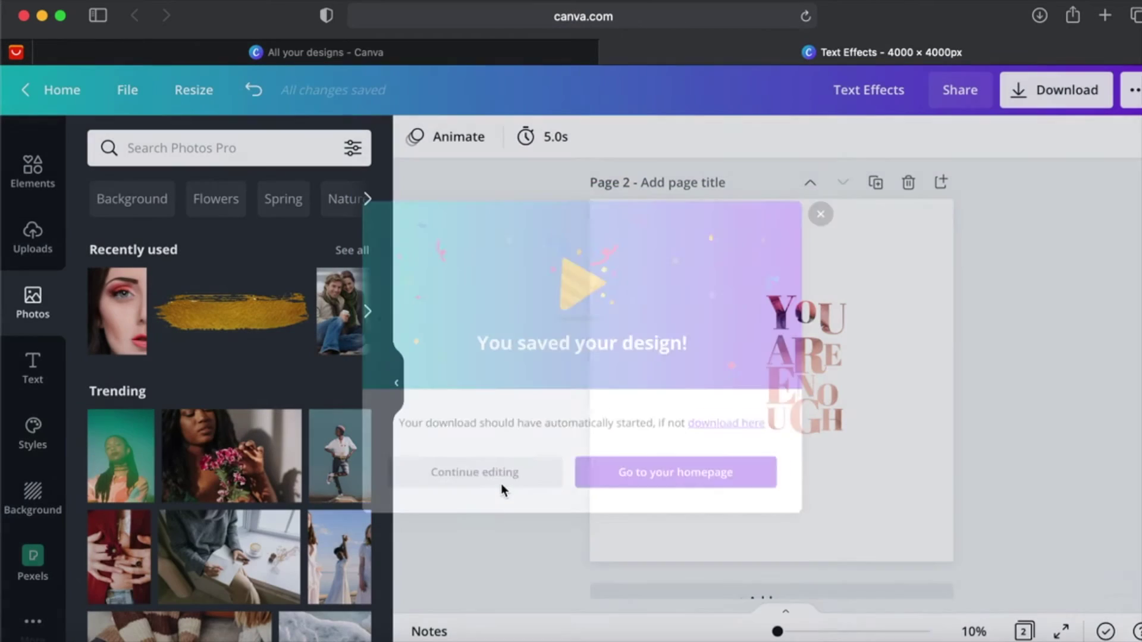
Step: Upload Text Effects-2.png from the computer's recent files, deleting the red blob image added to page 2
{"action": "left_click", "coordinate": [37, 262]}
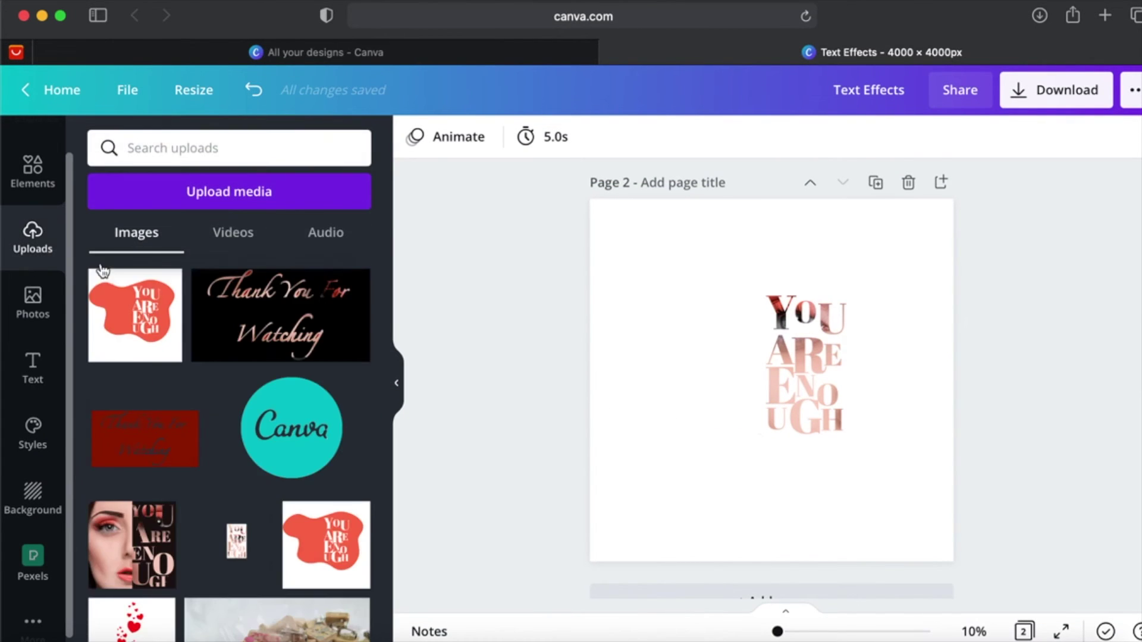
{"action": "left_click", "coordinate": [135, 285]}
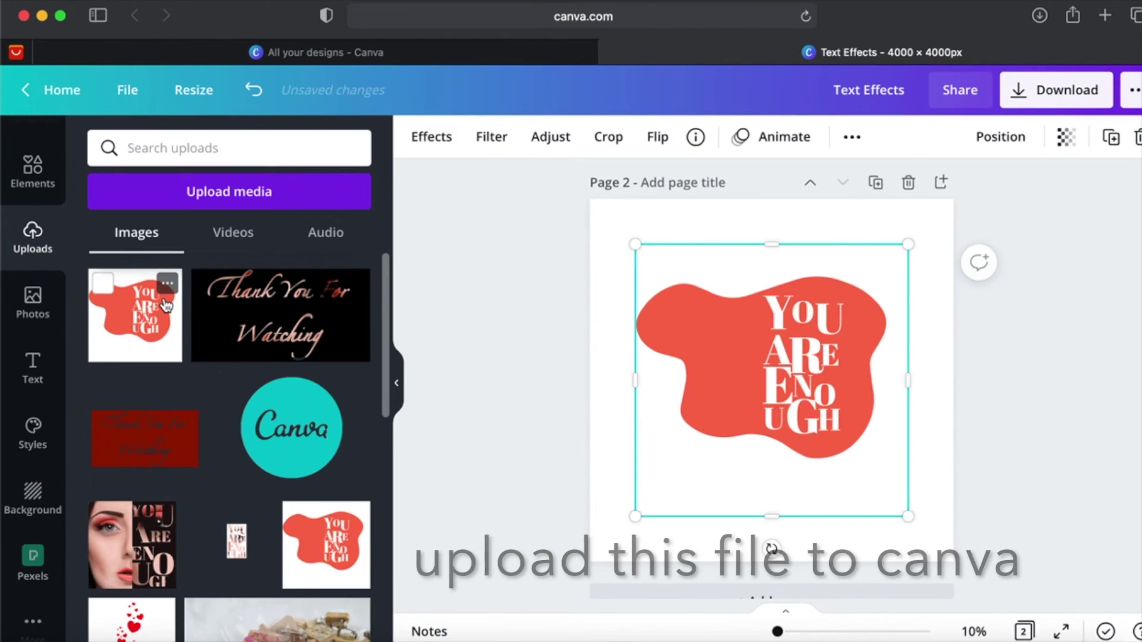
{"action": "left_click", "coordinate": [204, 202]}
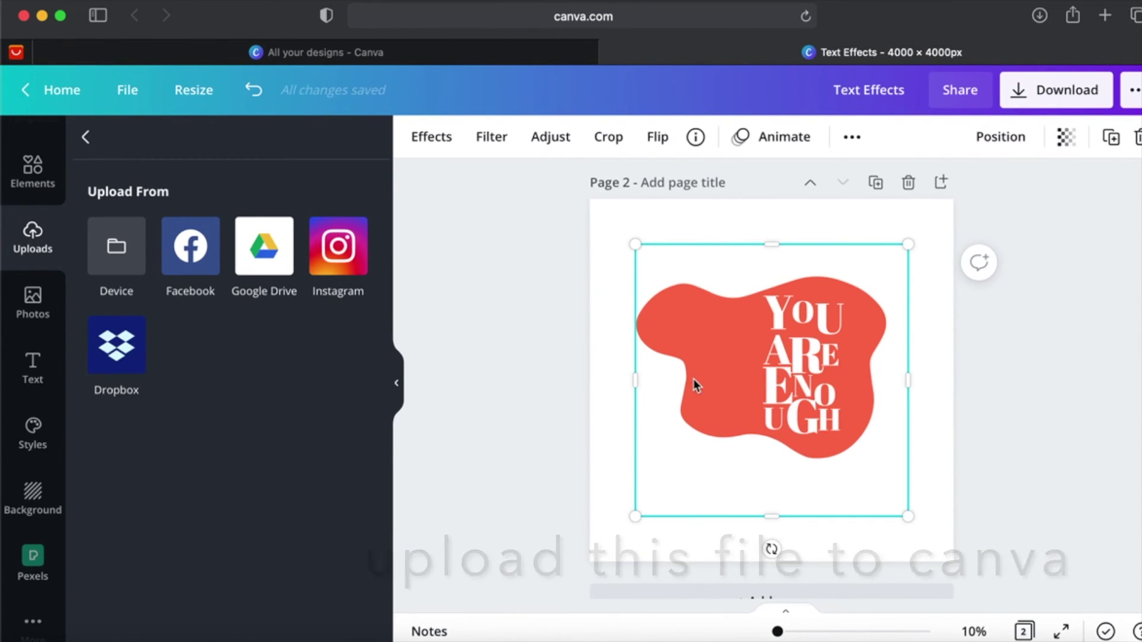
{"action": "key", "text": "Delete"}
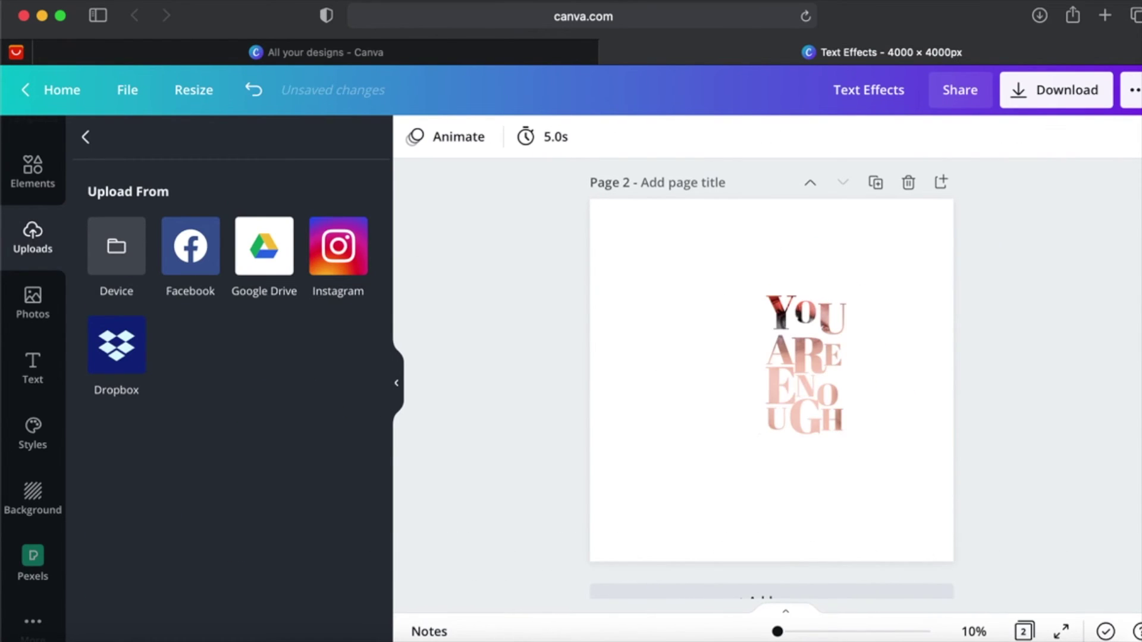
{"action": "left_click", "coordinate": [116, 247]}
{"action": "left_click", "coordinate": [131, 144]}
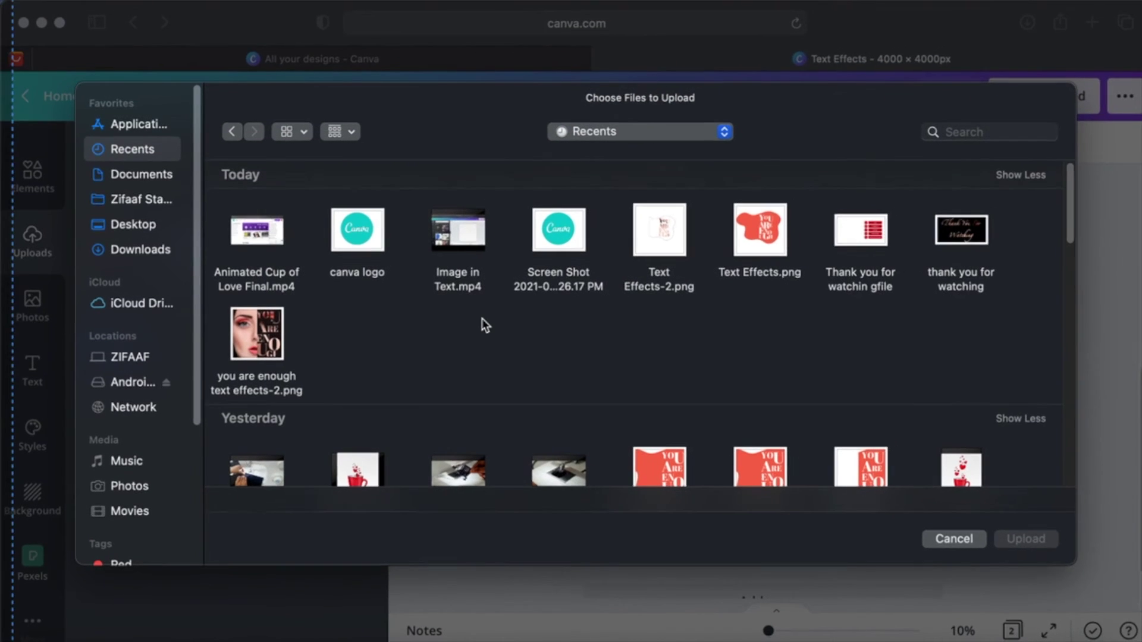
{"action": "left_click", "coordinate": [675, 239]}
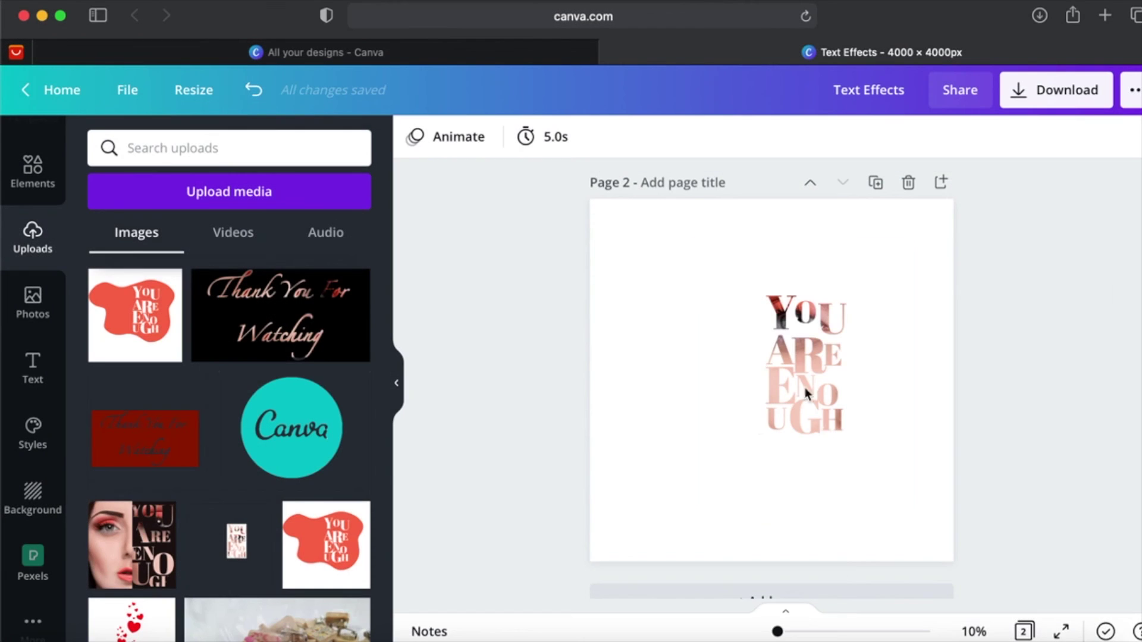
Step: Add a new blank page after page 2 and place the uploaded Text Effects-2.png image on it
{"action": "left_click", "coordinate": [823, 434]}
{"action": "scroll", "coordinate": [823, 434], "scroll_direction": "down", "scroll_amount": 2}
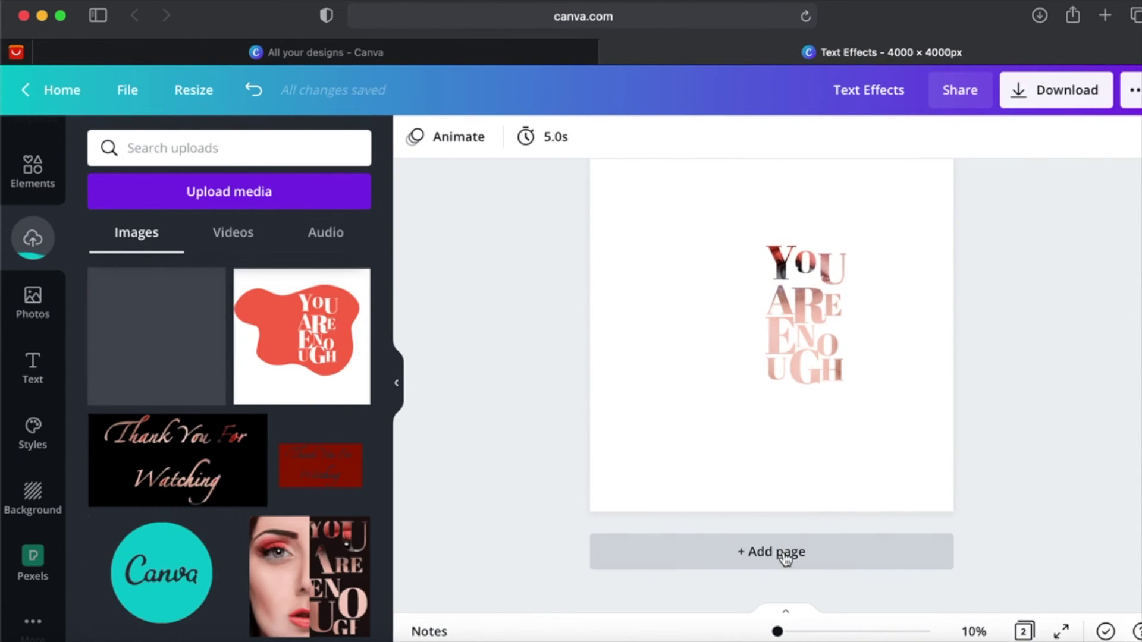
{"action": "left_click", "coordinate": [784, 552]}
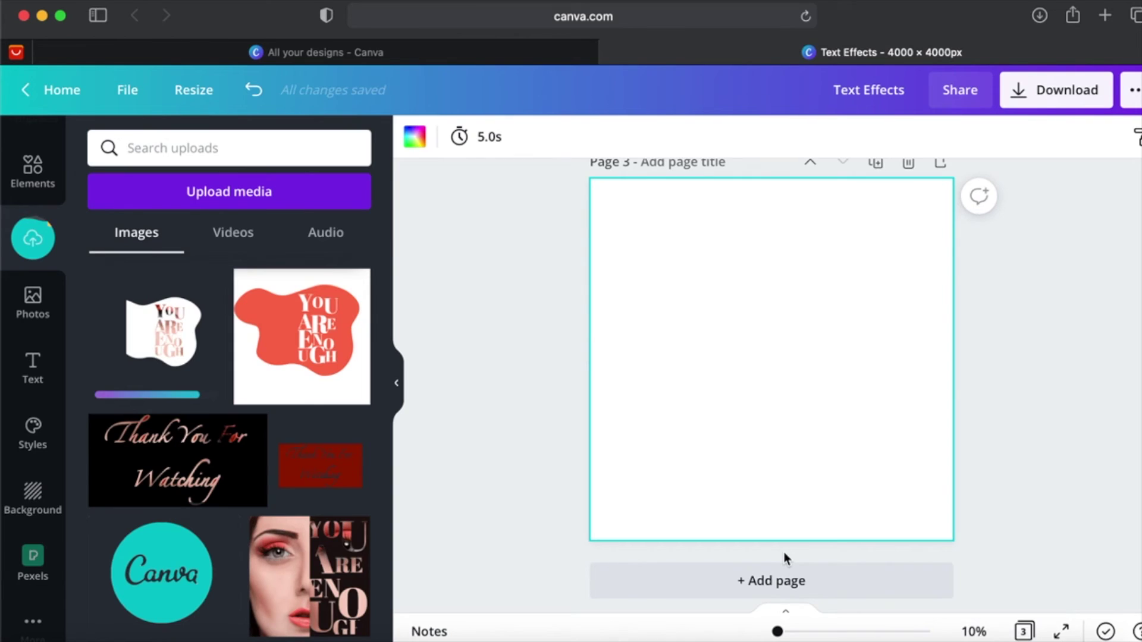
{"action": "left_click", "coordinate": [176, 356]}
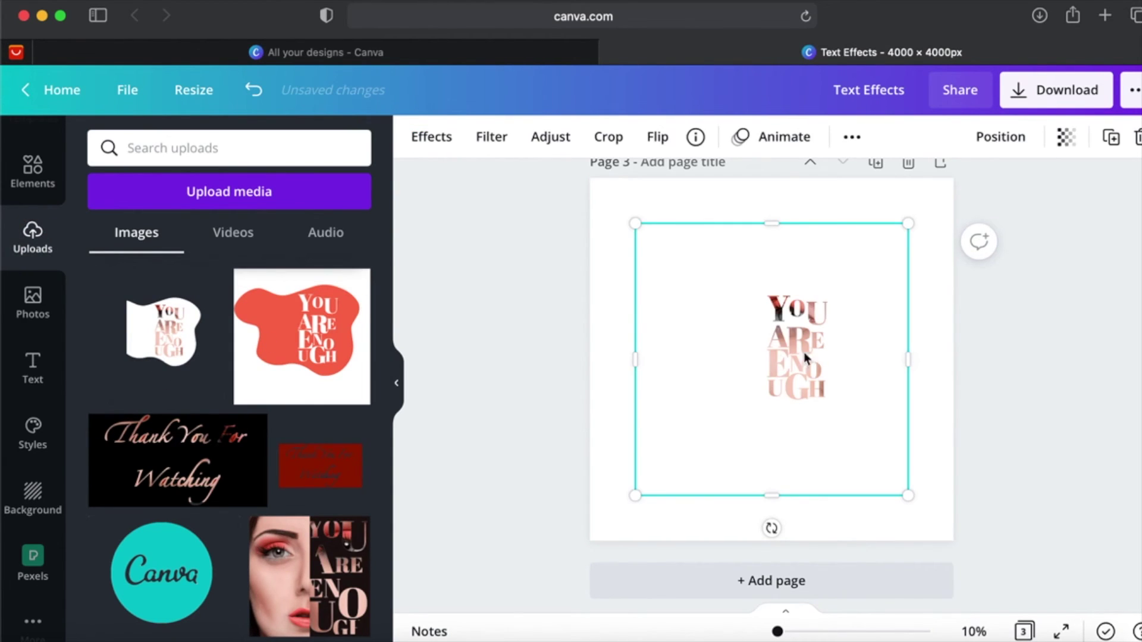
Step: Run Background Remover on the placed text image and inspect the lettering's surroundings with the Erase brush for leftovers
{"action": "left_click", "coordinate": [432, 139]}
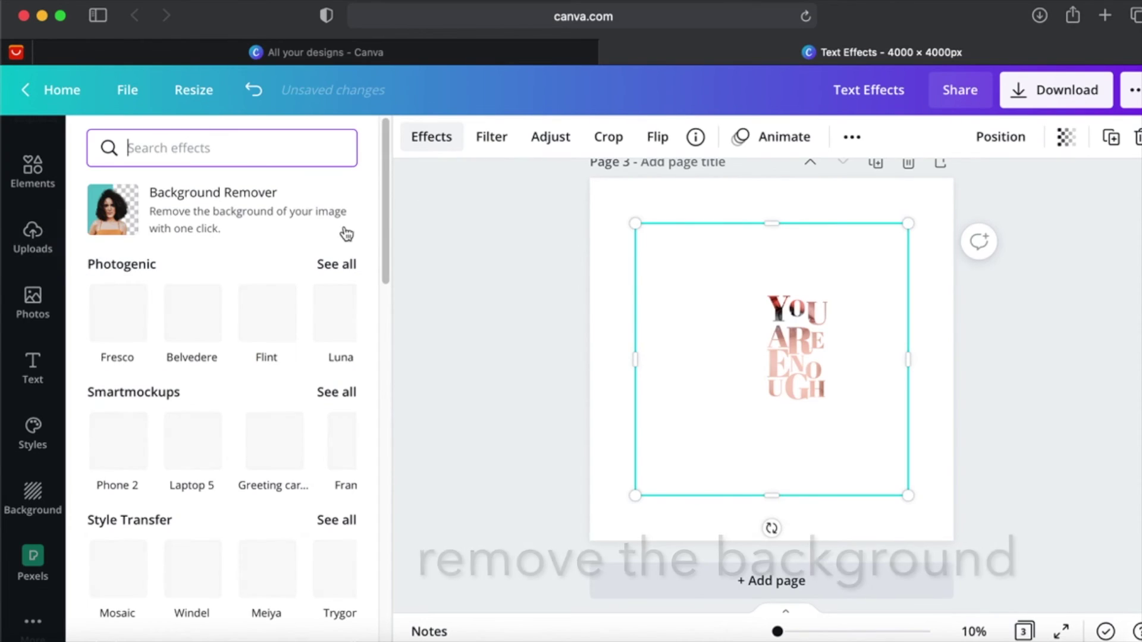
{"action": "left_click", "coordinate": [296, 203]}
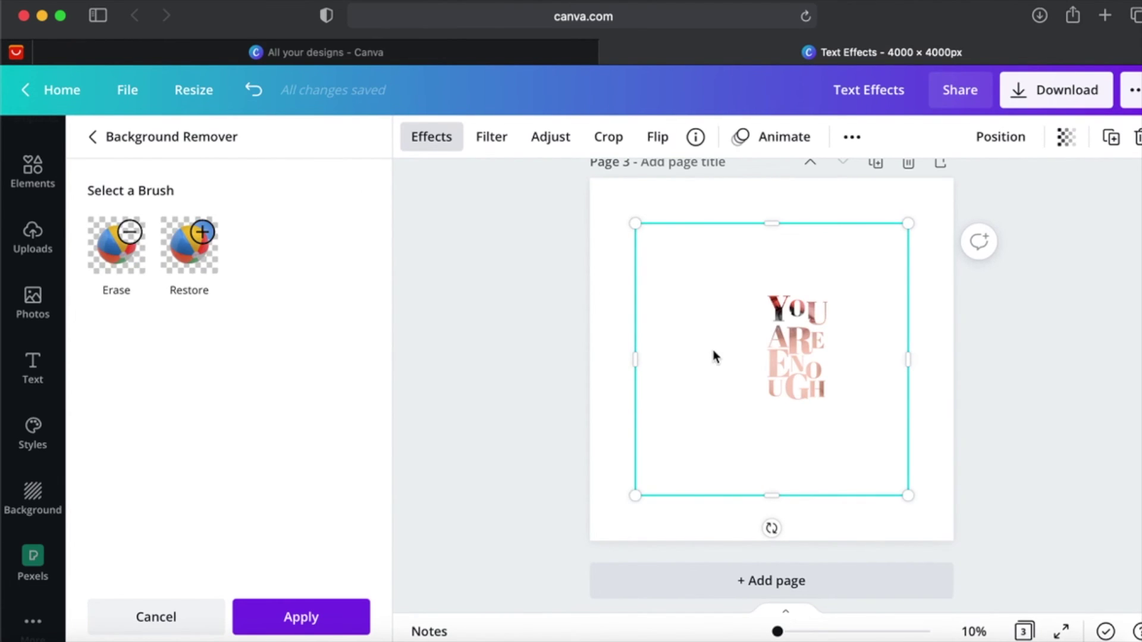
{"action": "left_click", "coordinate": [117, 253]}
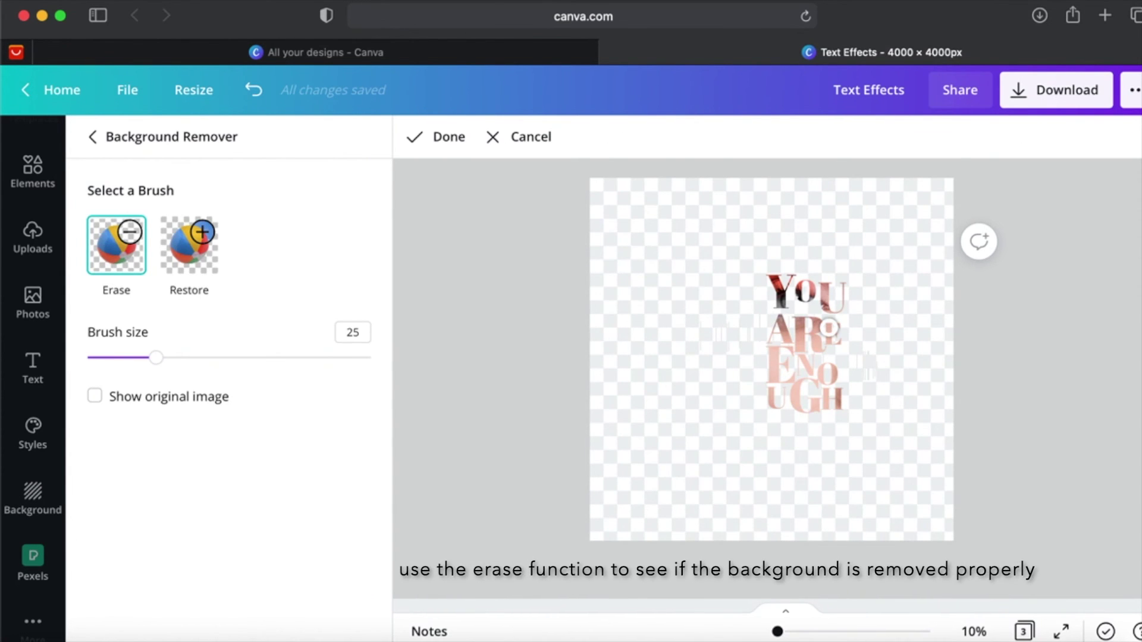
{"action": "scroll", "coordinate": [828, 327], "scroll_direction": "up", "scroll_amount": 10}
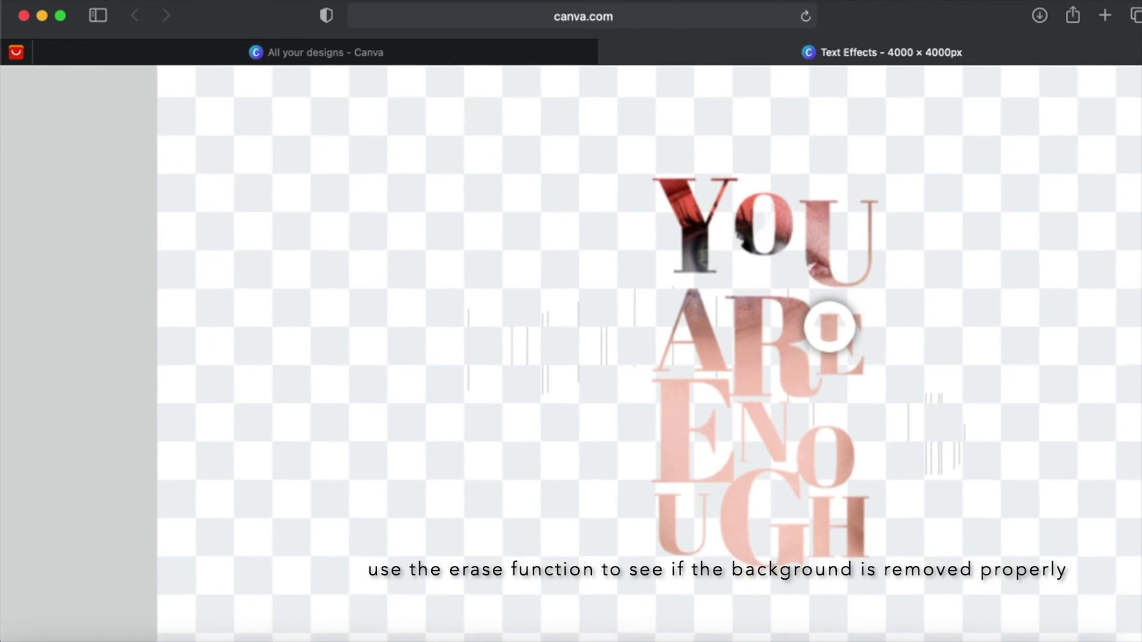
{"action": "scroll", "coordinate": [828, 327], "scroll_direction": "down", "scroll_amount": 10}
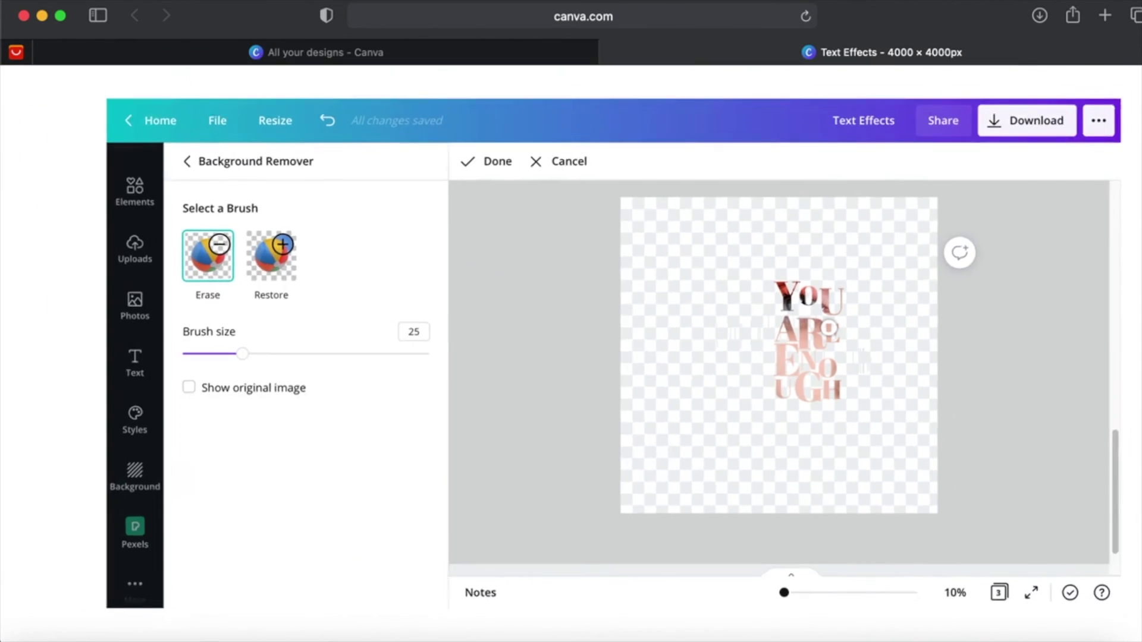
{"action": "scroll", "coordinate": [828, 327], "scroll_direction": "up", "scroll_amount": 5}
{"action": "left_click", "coordinate": [450, 137]}
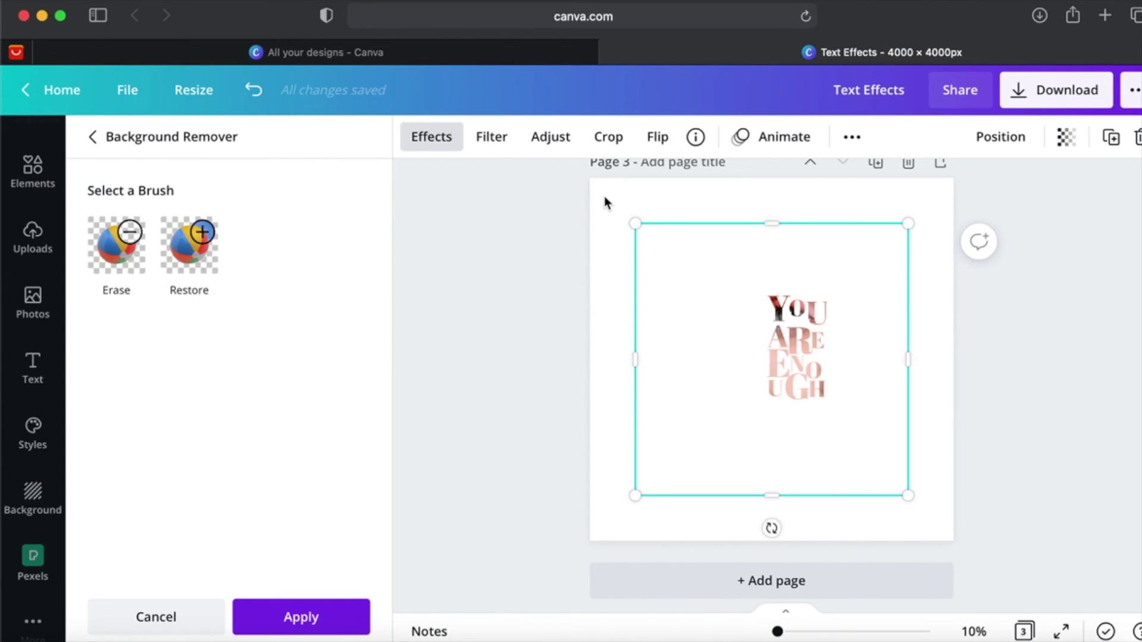
Step: Apply the background removal and crop the text image on all four sides close to the YOU ARE ENOUGH lettering
{"action": "left_click_drag", "start_coordinate": [697, 364], "coordinate": [726, 365]}
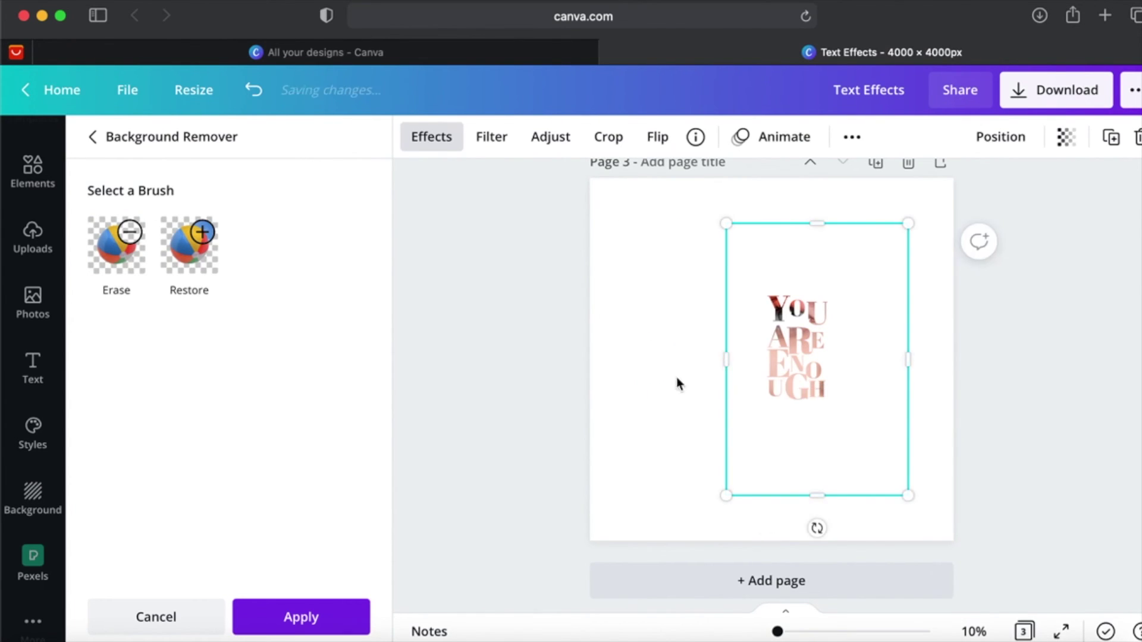
{"action": "left_click", "coordinate": [328, 627]}
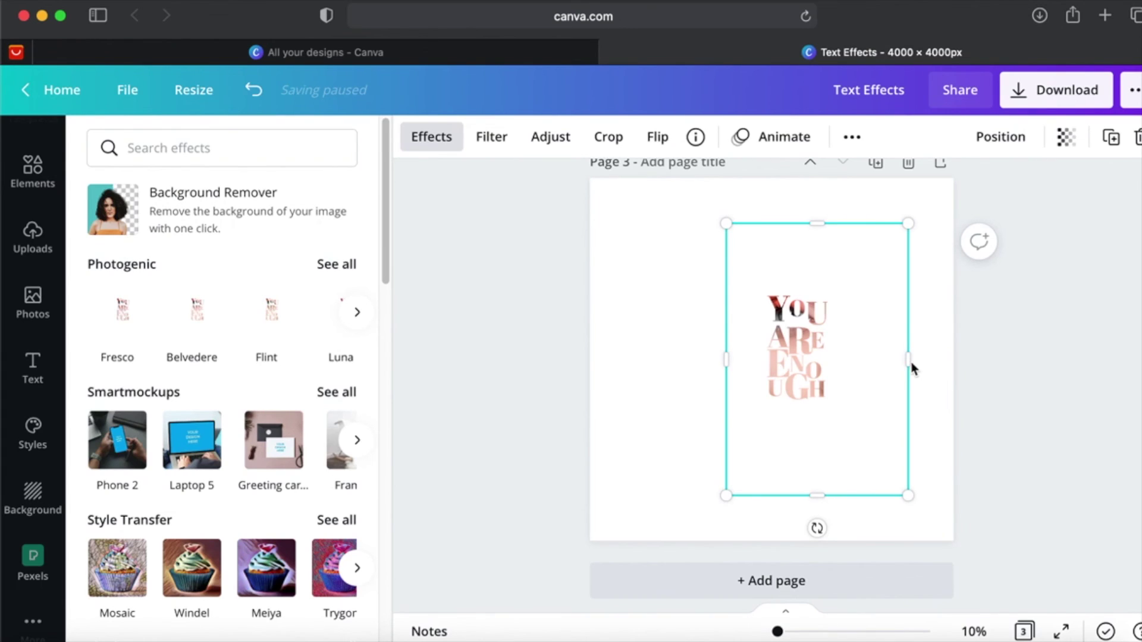
{"action": "left_click_drag", "start_coordinate": [845, 375], "coordinate": [834, 377]}
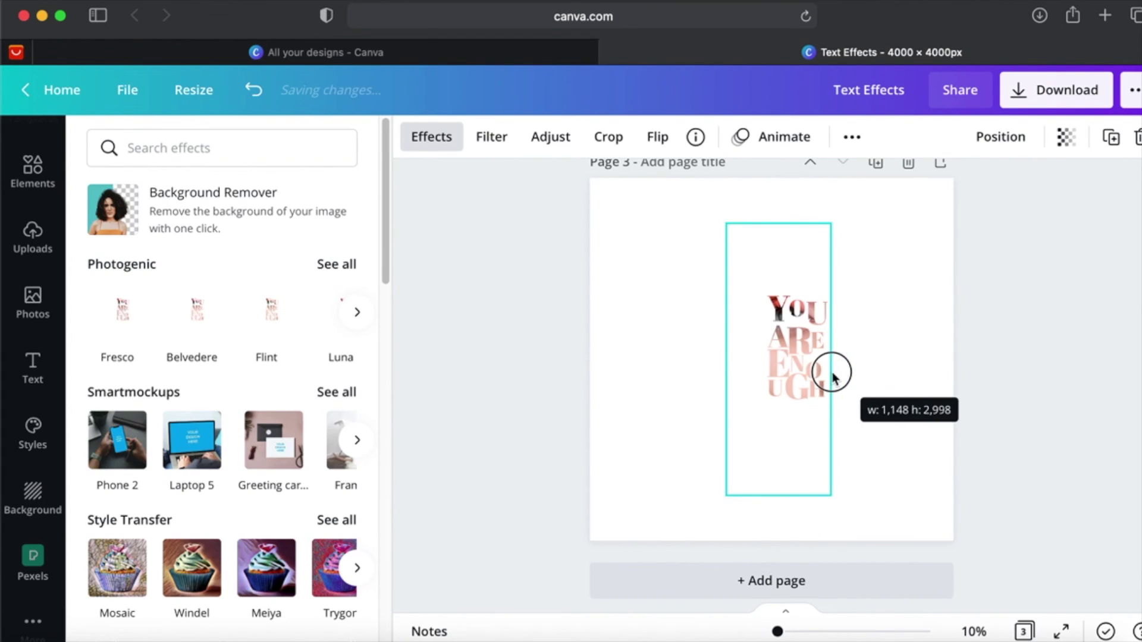
{"action": "right_click", "coordinate": [775, 463]}
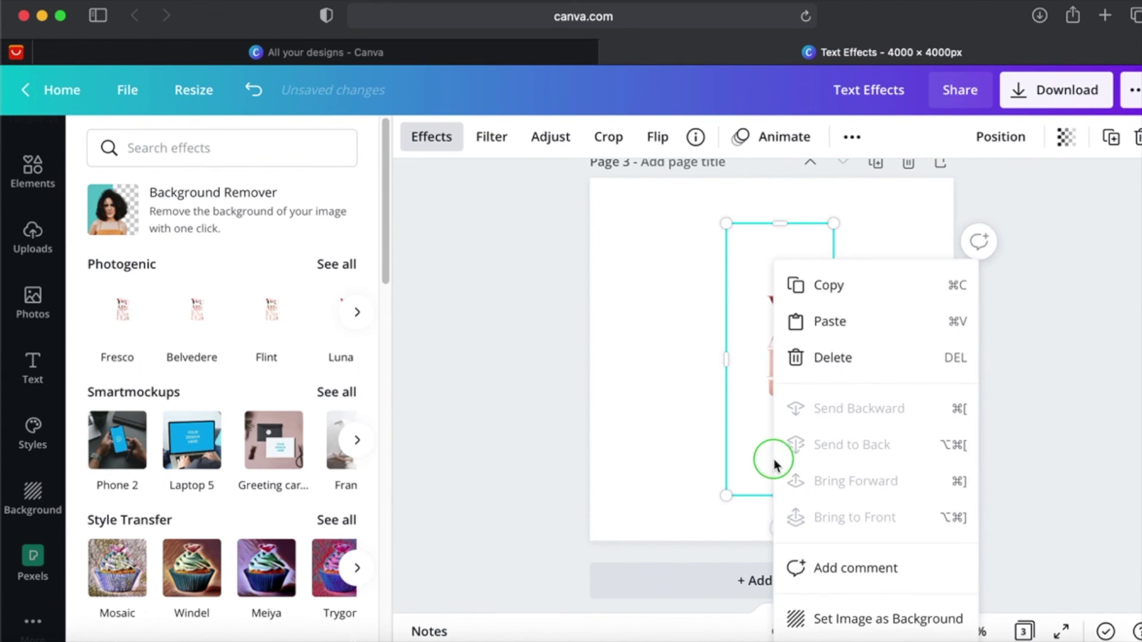
{"action": "left_click", "coordinate": [767, 435]}
{"action": "left_click_drag", "start_coordinate": [727, 359], "coordinate": [763, 363]}
{"action": "left_click_drag", "start_coordinate": [799, 223], "coordinate": [803, 293]}
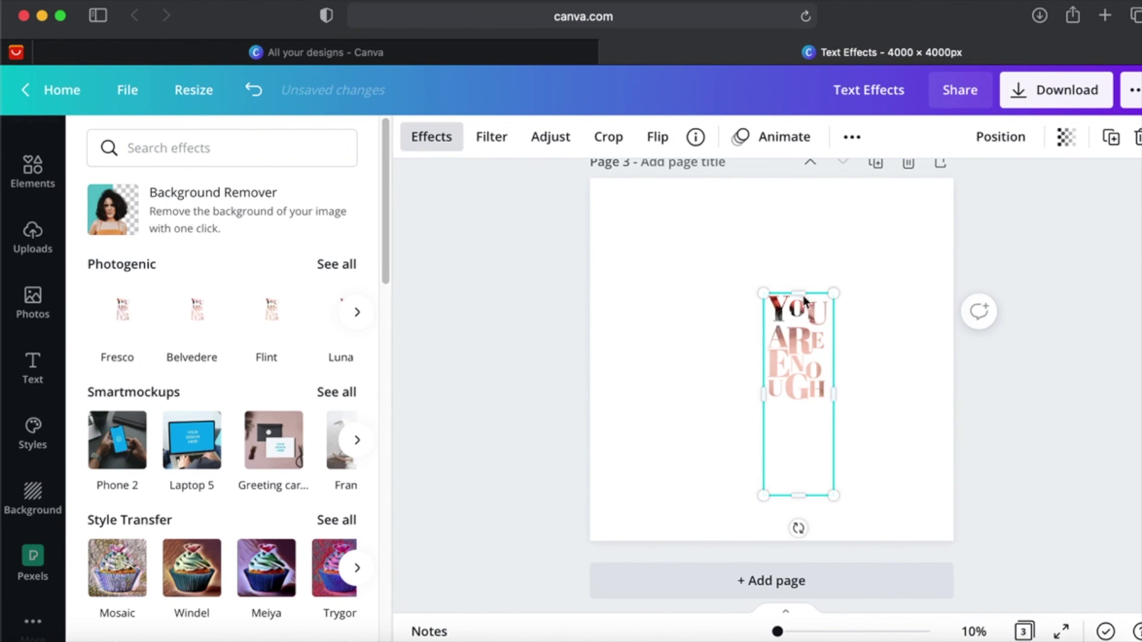
{"action": "left_click_drag", "start_coordinate": [801, 426], "coordinate": [800, 408]}
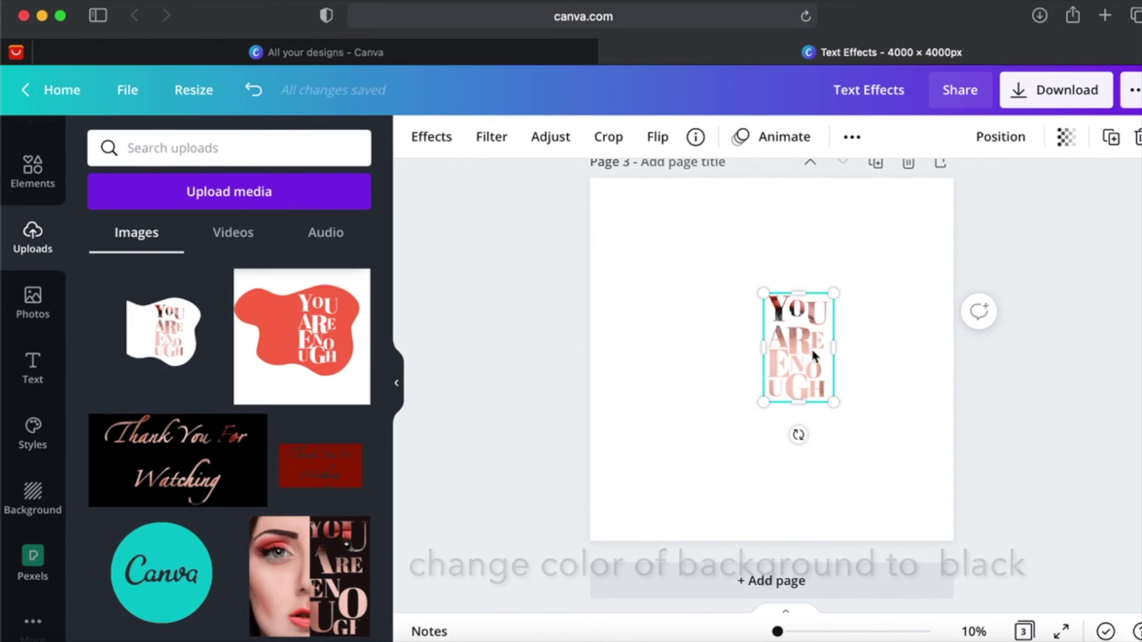
Step: Set the background color of page 3 to black
{"action": "left_click", "coordinate": [732, 301]}
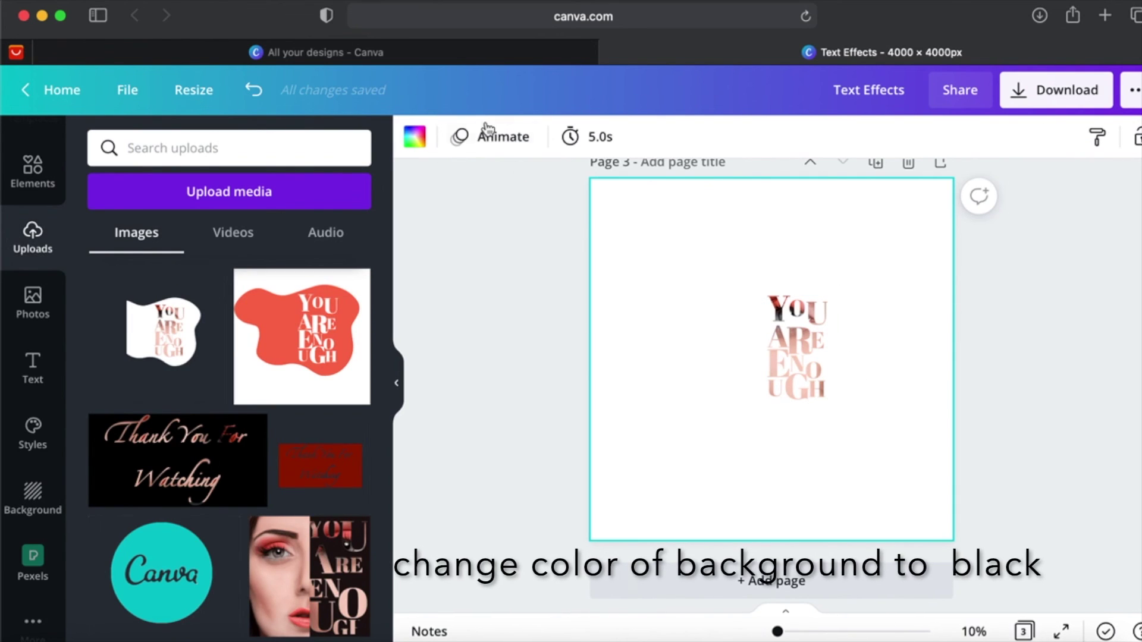
{"action": "left_click", "coordinate": [430, 138]}
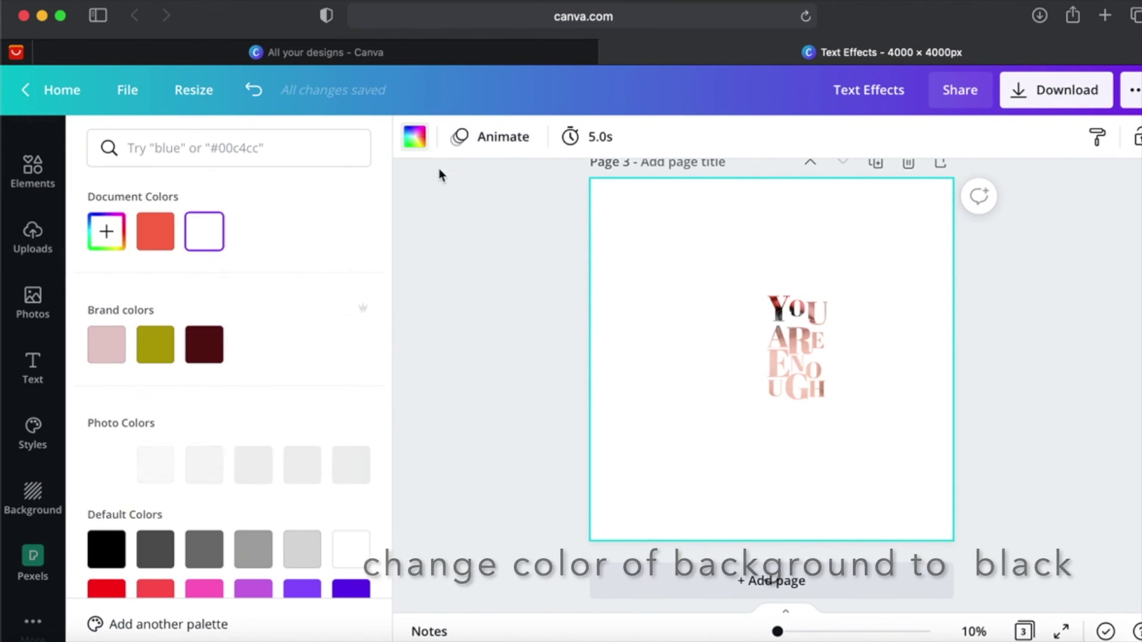
{"action": "left_click", "coordinate": [118, 558]}
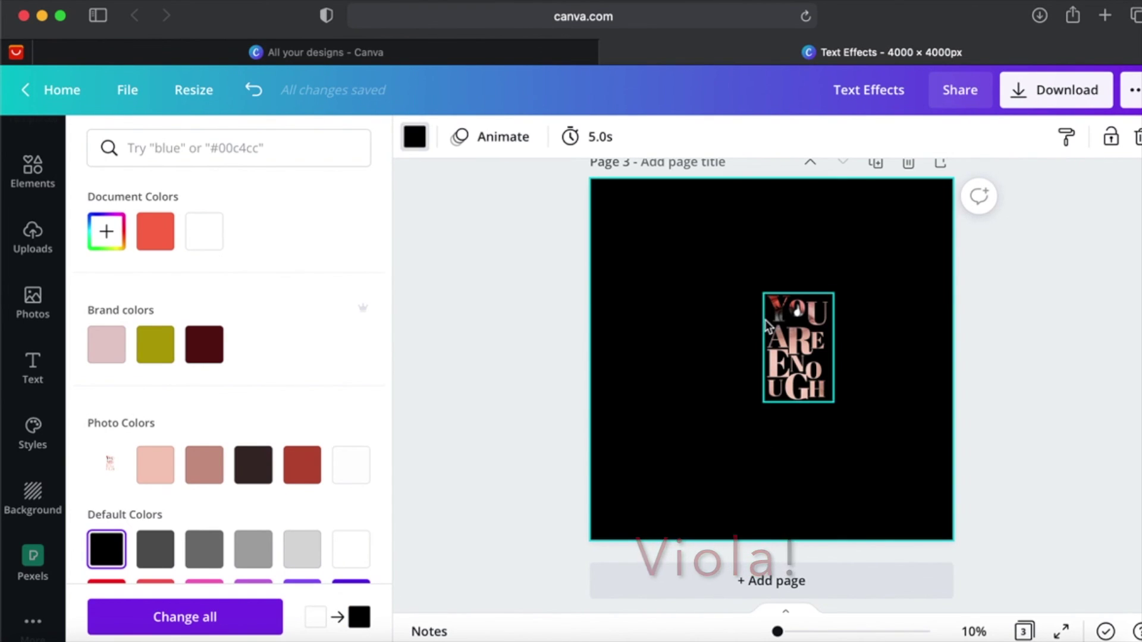
Step: Enlarge the YOU ARE ENOUGH image to about the full page height and align it with the page's right edge
{"action": "left_click", "coordinate": [799, 355]}
{"action": "left_click_drag", "start_coordinate": [837, 292], "coordinate": [943, 211]}
{"action": "left_click_drag", "start_coordinate": [905, 406], "coordinate": [973, 571]}
{"action": "left_click_drag", "start_coordinate": [861, 435], "coordinate": [822, 427]}
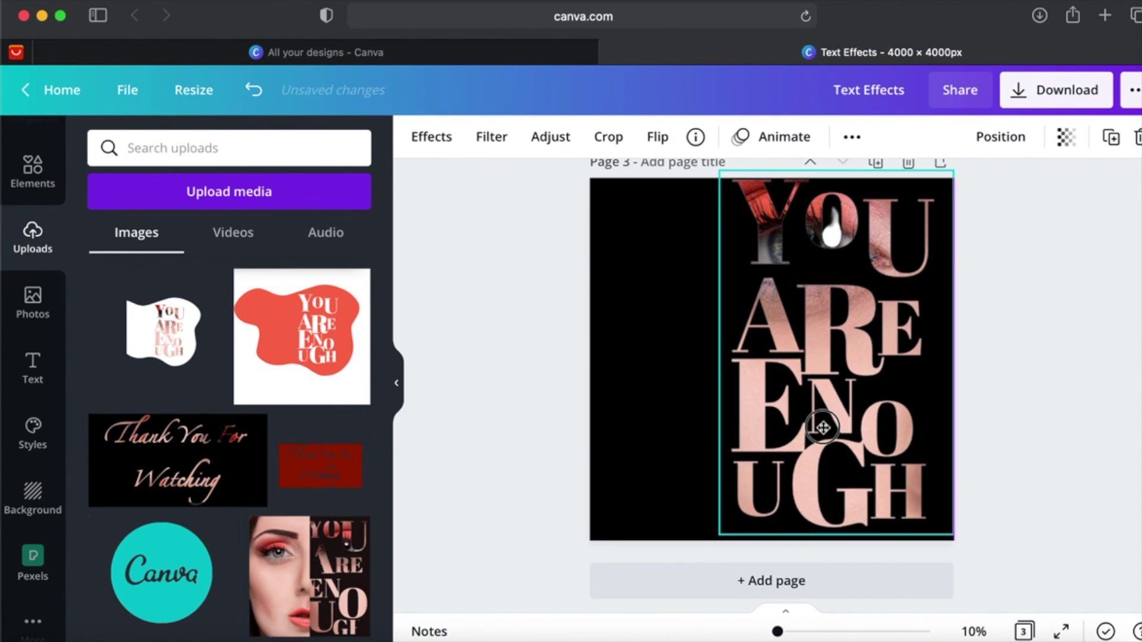
{"action": "left_click", "coordinate": [1030, 403]}
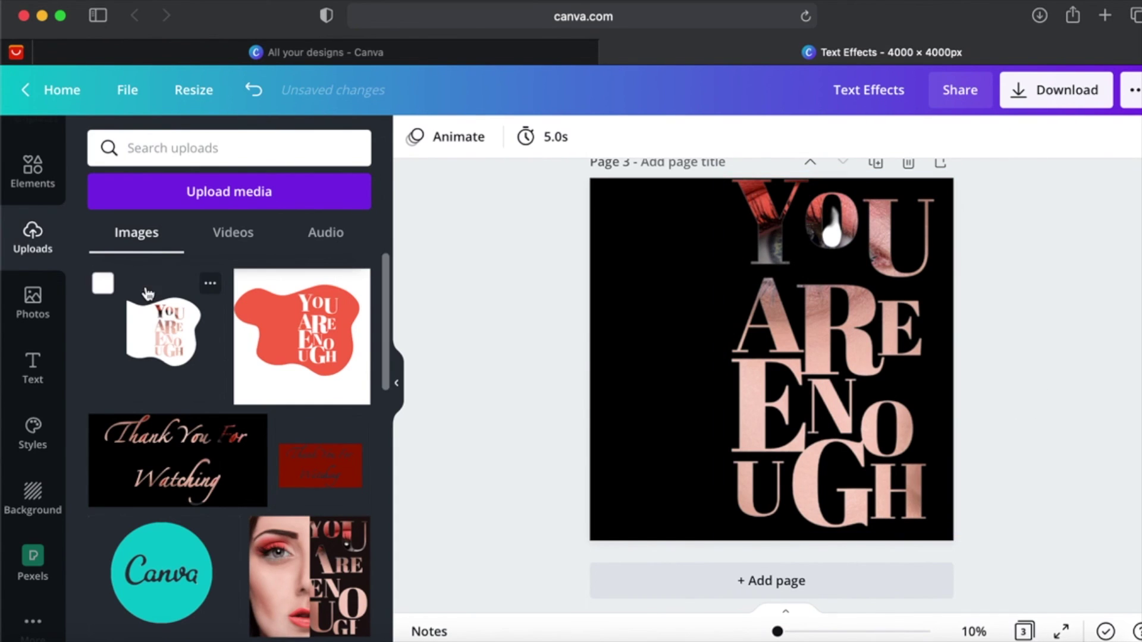
Step: Add the recently used face photo, enlarge it to the full page height and position it over the page's left part
{"action": "left_click", "coordinate": [33, 301]}
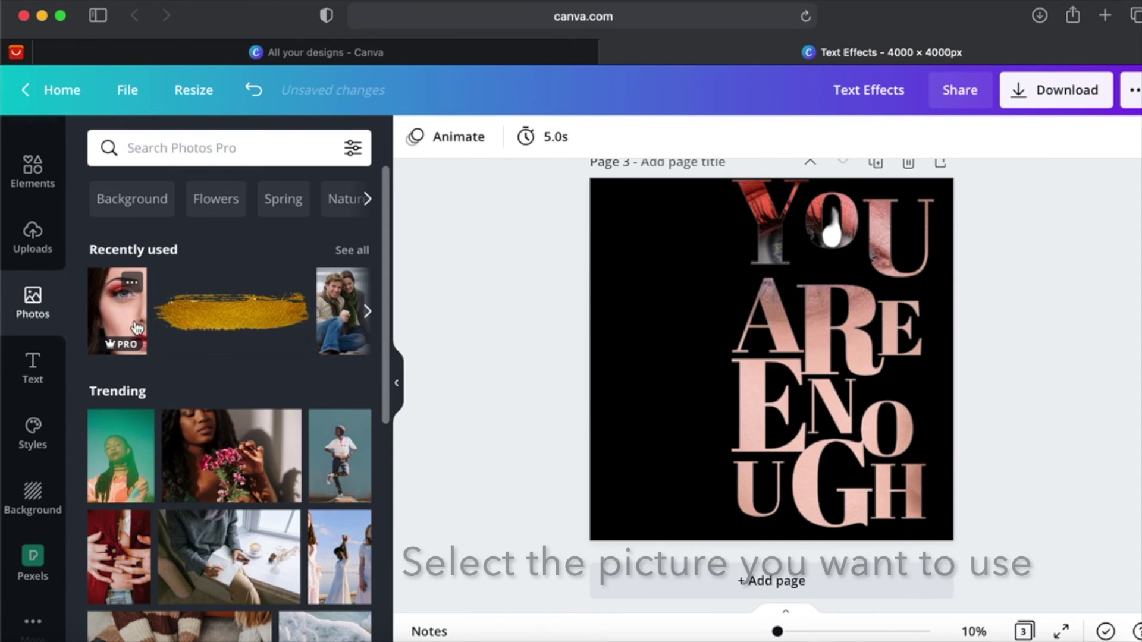
{"action": "left_click", "coordinate": [137, 329]}
{"action": "left_click_drag", "start_coordinate": [719, 284], "coordinate": [596, 214]}
{"action": "left_click_drag", "start_coordinate": [757, 298], "coordinate": [683, 300]}
{"action": "left_click_drag", "start_coordinate": [733, 430], "coordinate": [791, 556]}
{"action": "left_click_drag", "start_coordinate": [687, 450], "coordinate": [640, 452]}
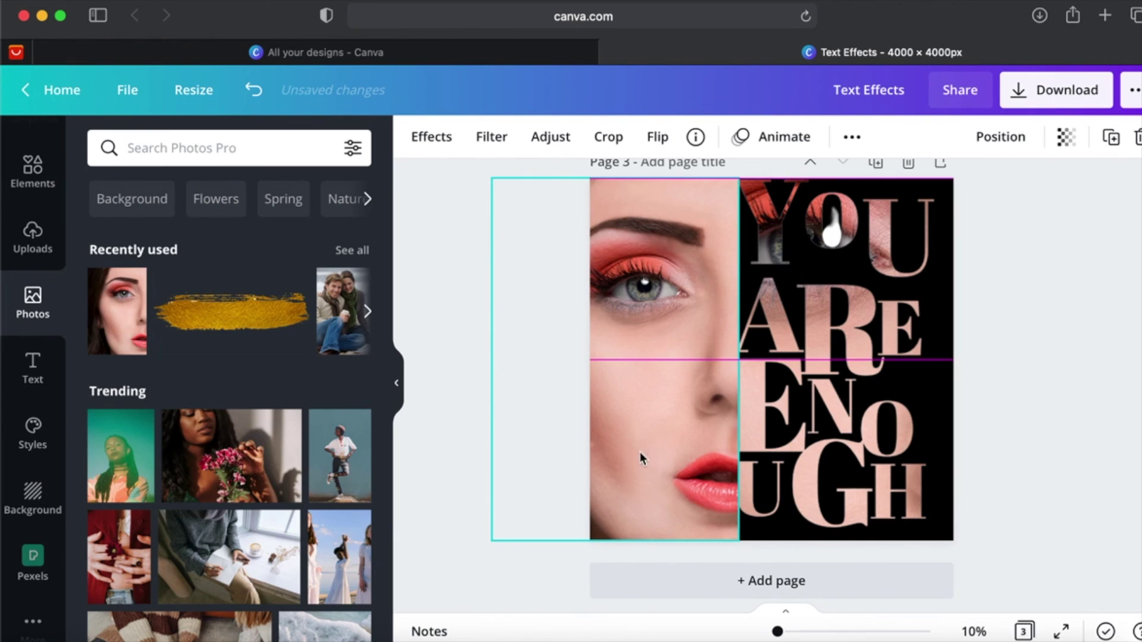
Step: Shift the lettering slightly right, clear of the face photo, and nudge the photo right to meet the lettering's edge
{"action": "left_click", "coordinate": [813, 445]}
{"action": "left_click_drag", "start_coordinate": [813, 445], "coordinate": [833, 450]}
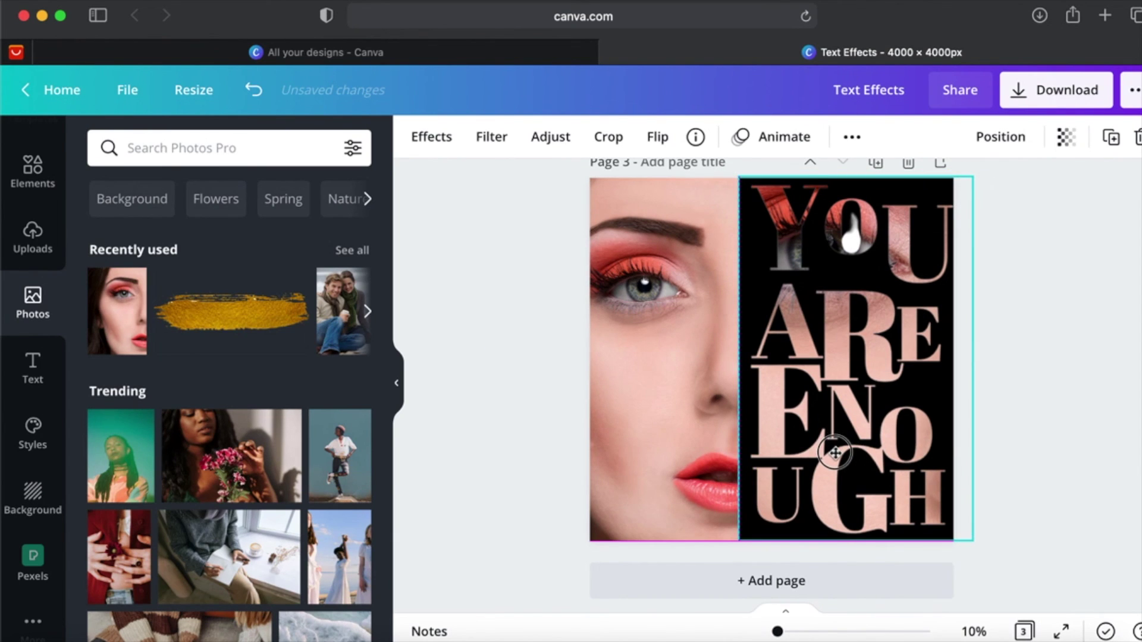
{"action": "left_click", "coordinate": [1059, 429]}
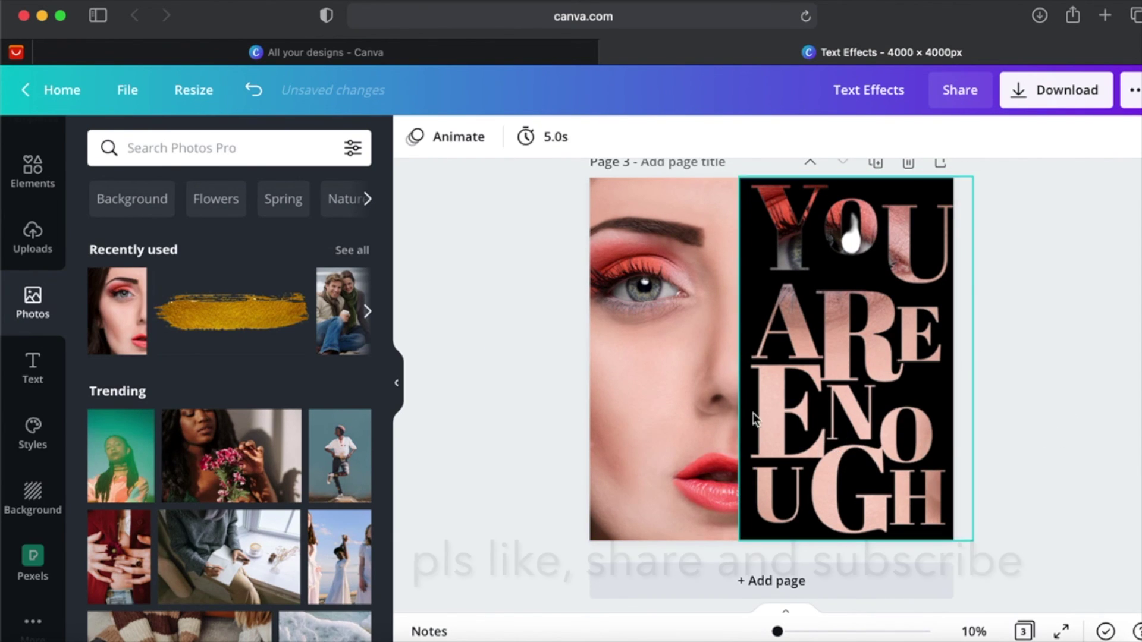
{"action": "left_click_drag", "start_coordinate": [702, 427], "coordinate": [716, 426]}
{"action": "left_click", "coordinate": [1012, 399]}
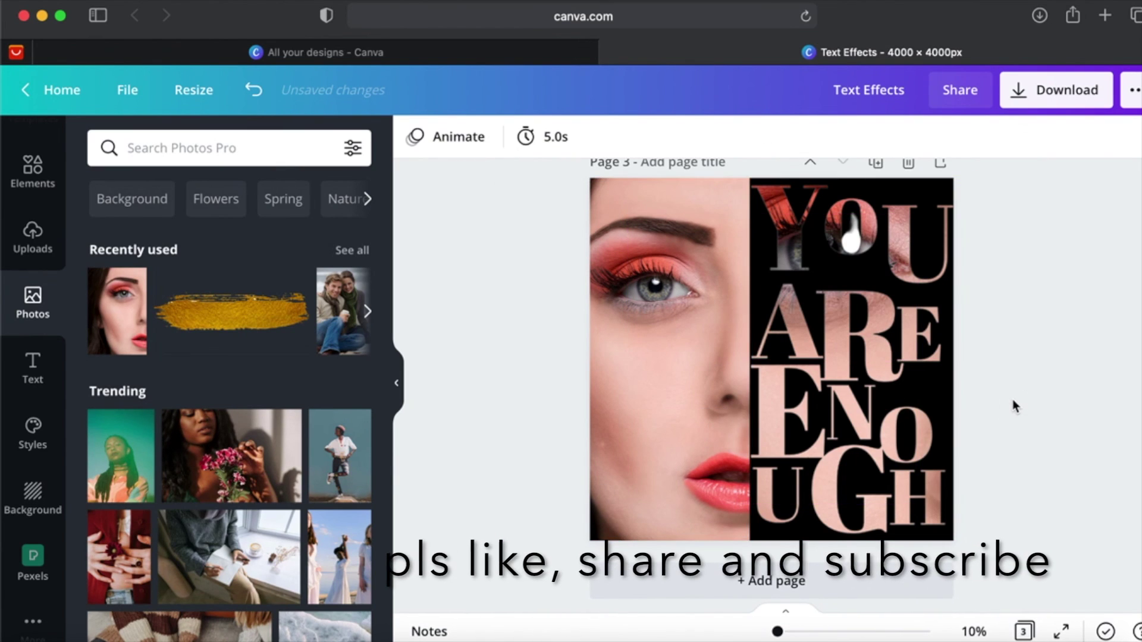